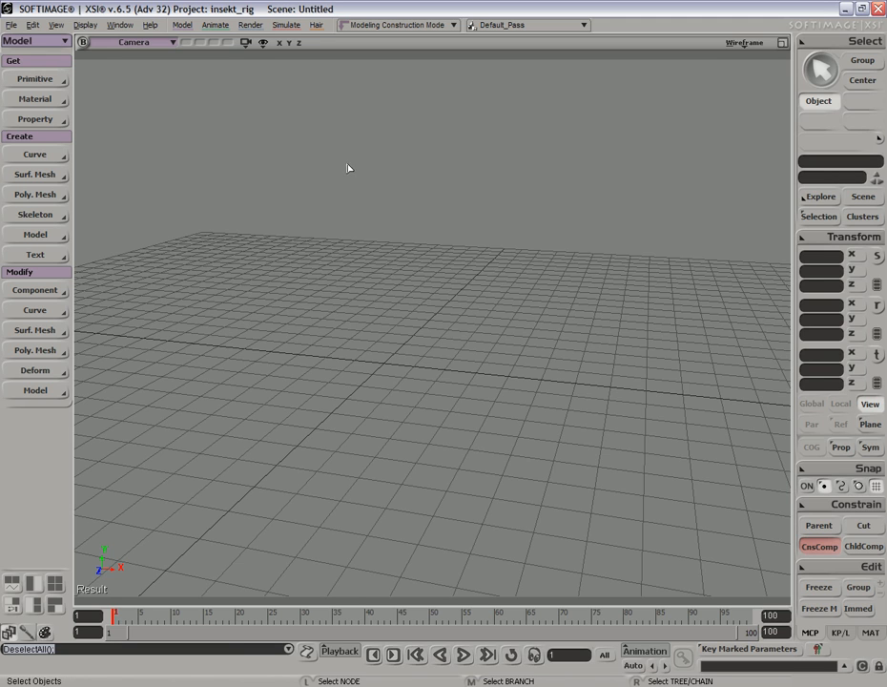
- Create a null primitive and place it inside a new model
{"action": "left_click", "coordinate": [36, 78]}
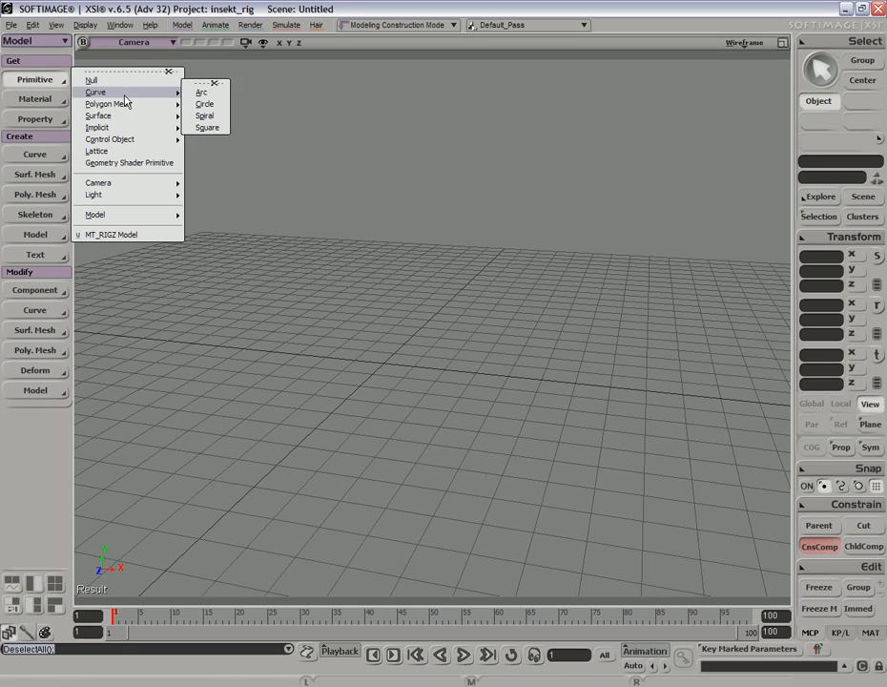
{"action": "left_click", "coordinate": [116, 86]}
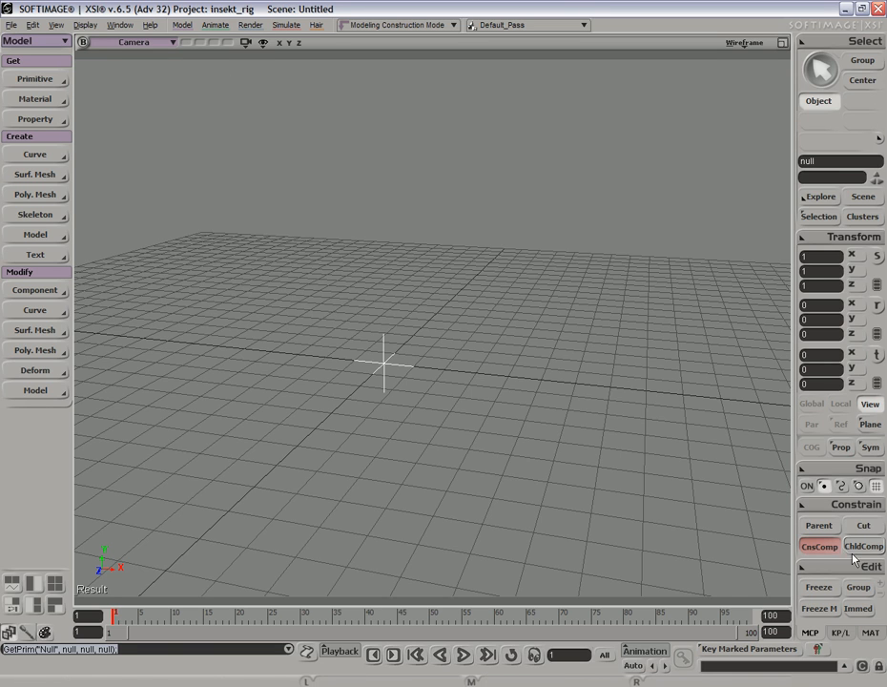
{"action": "right_click", "coordinate": [618, 408]}
{"action": "mouse_move", "coordinate": [649, 442]}
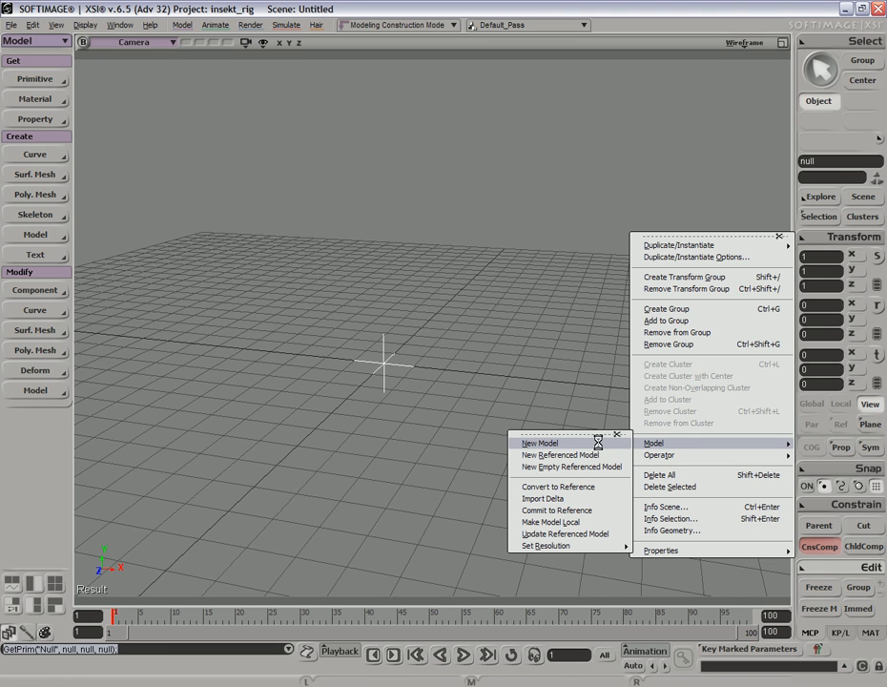
{"action": "left_click", "coordinate": [541, 441]}
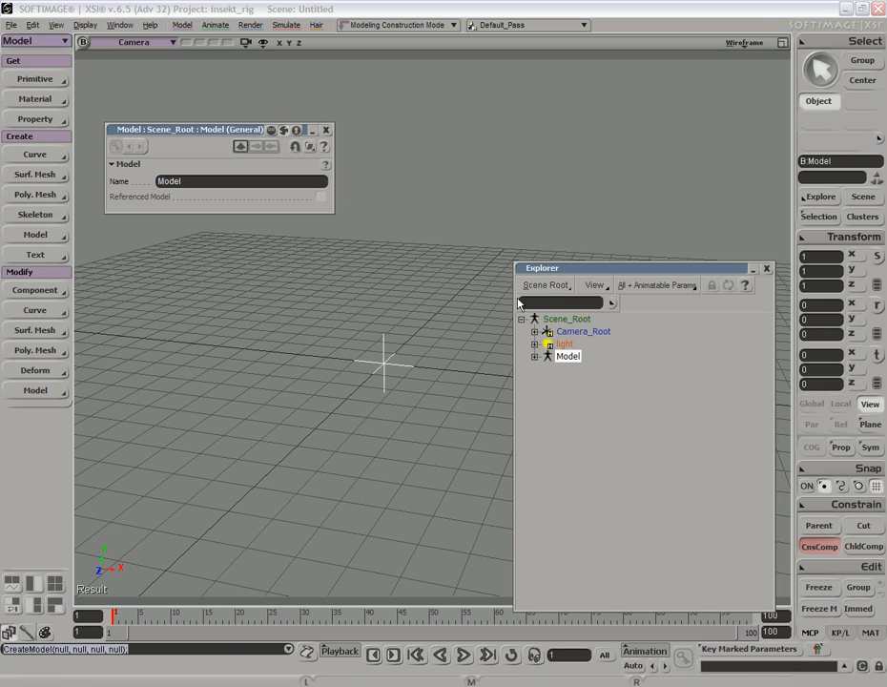
- Hide the new model's root node in the viewport, then close its property page and the explorer
{"action": "left_click", "coordinate": [566, 356]}
{"action": "key", "text": "h"}
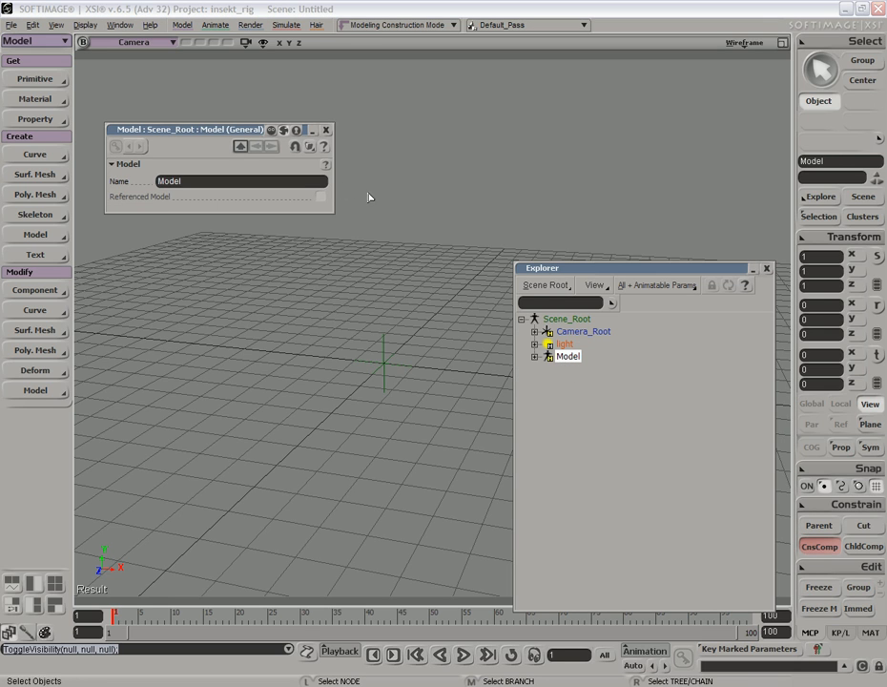
{"action": "left_click", "coordinate": [325, 130]}
{"action": "left_click", "coordinate": [406, 361]}
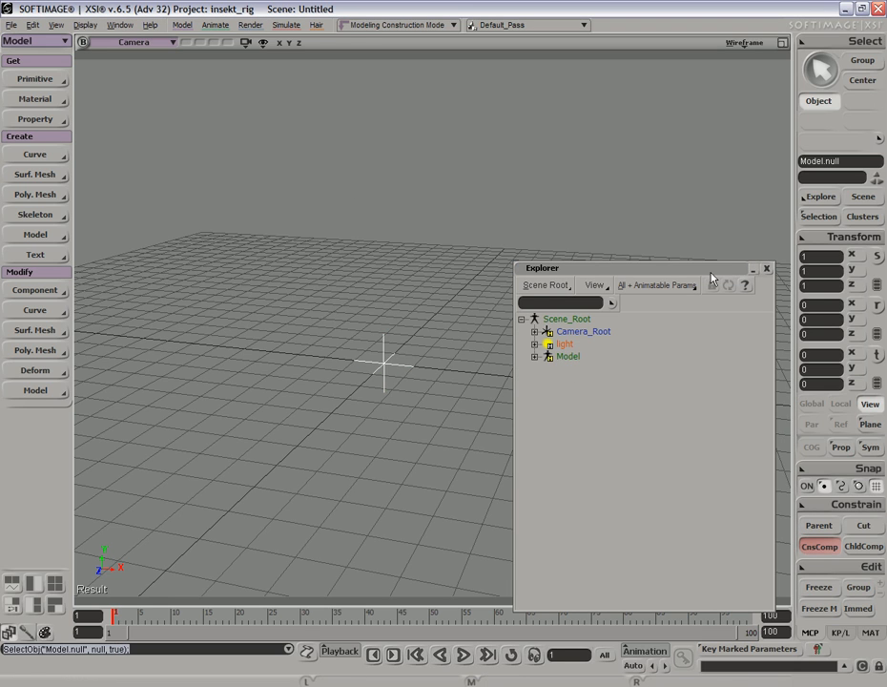
{"action": "left_click", "coordinate": [764, 269]}
- Set the primary display icon of the null inside the model to Box
{"action": "key", "text": "s"}
{"action": "right_click_drag", "start_coordinate": [390, 337], "coordinate": [406, 345]}
{"action": "middle_click_drag", "start_coordinate": [407, 344], "coordinate": [418, 449]}
{"action": "right_click_drag", "start_coordinate": [418, 449], "coordinate": [448, 433]}
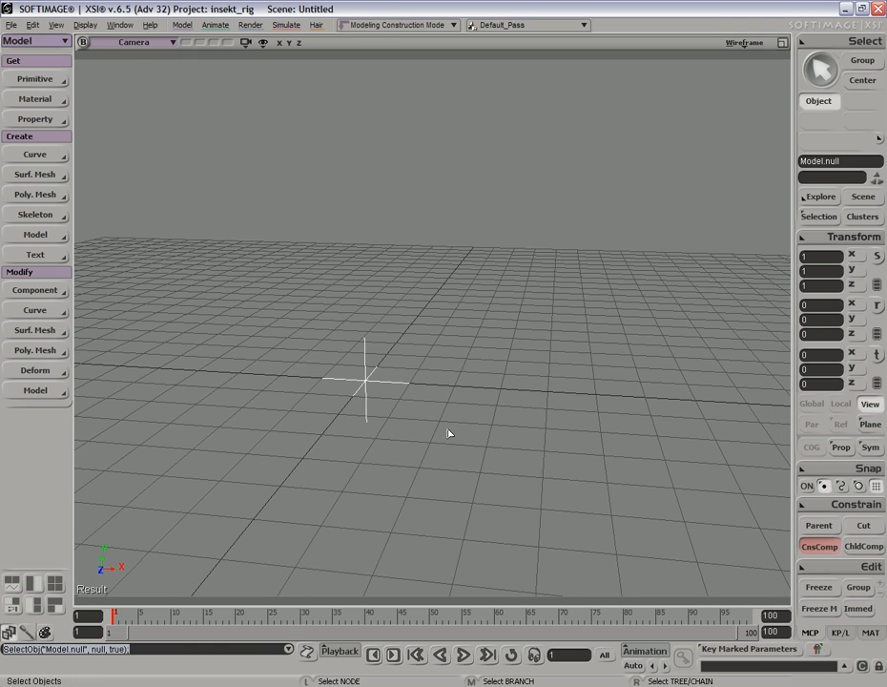
{"action": "key", "text": "Return"}
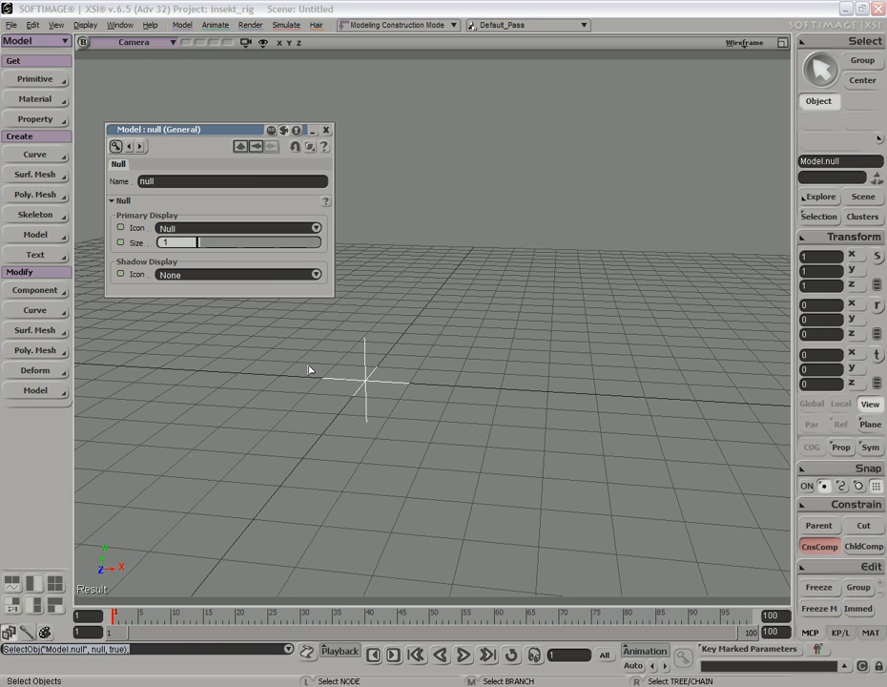
{"action": "left_click", "coordinate": [234, 230]}
{"action": "left_click", "coordinate": [224, 260]}
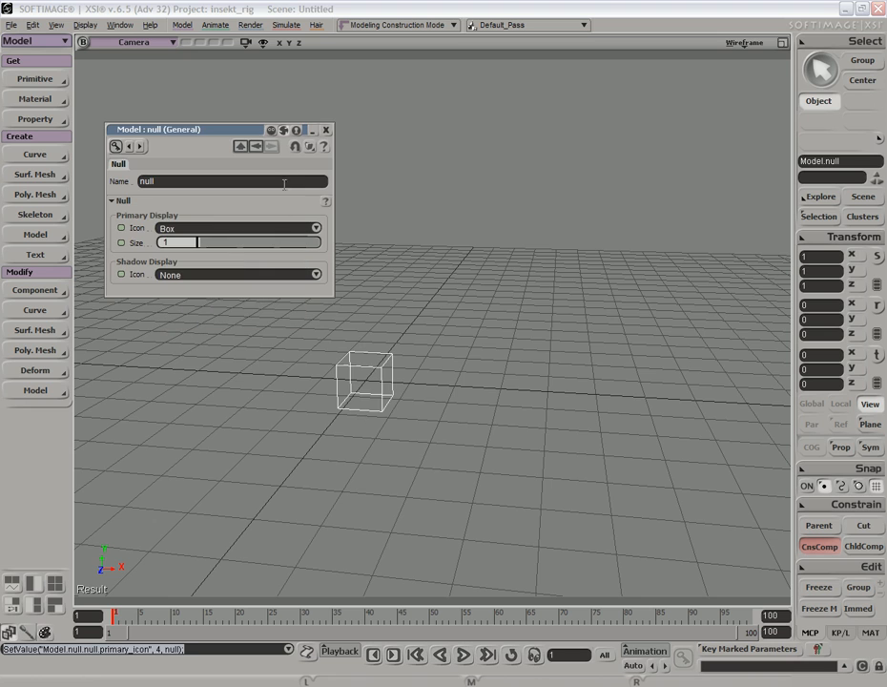
{"action": "left_click", "coordinate": [323, 129]}
- Give the box-shaped null a blue wireframe color and deselect it
{"action": "key", "text": "ctrl+3"}
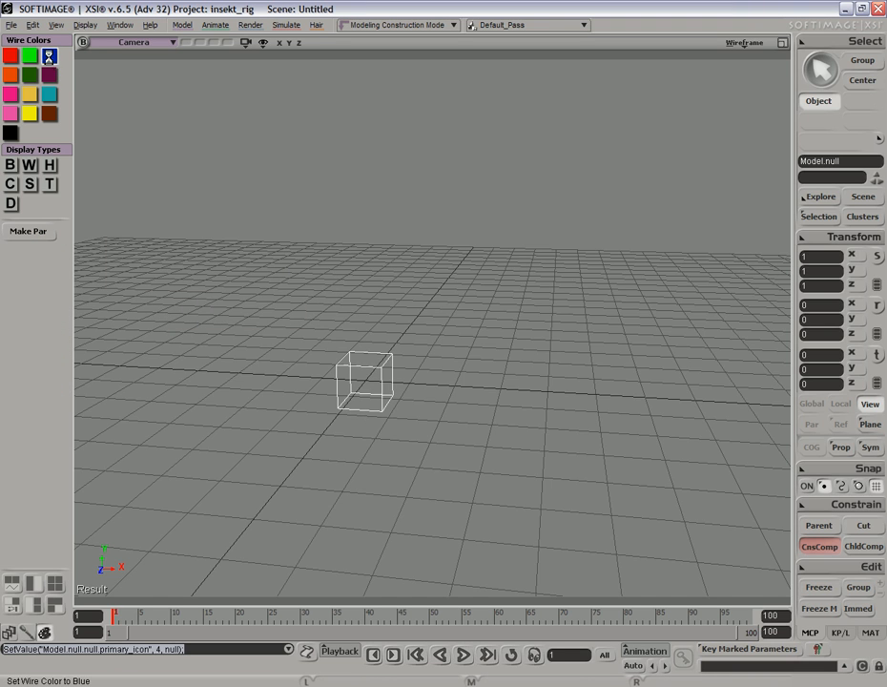
{"action": "left_click", "coordinate": [50, 56]}
{"action": "left_click", "coordinate": [391, 368]}
{"action": "right_click", "coordinate": [419, 363]}
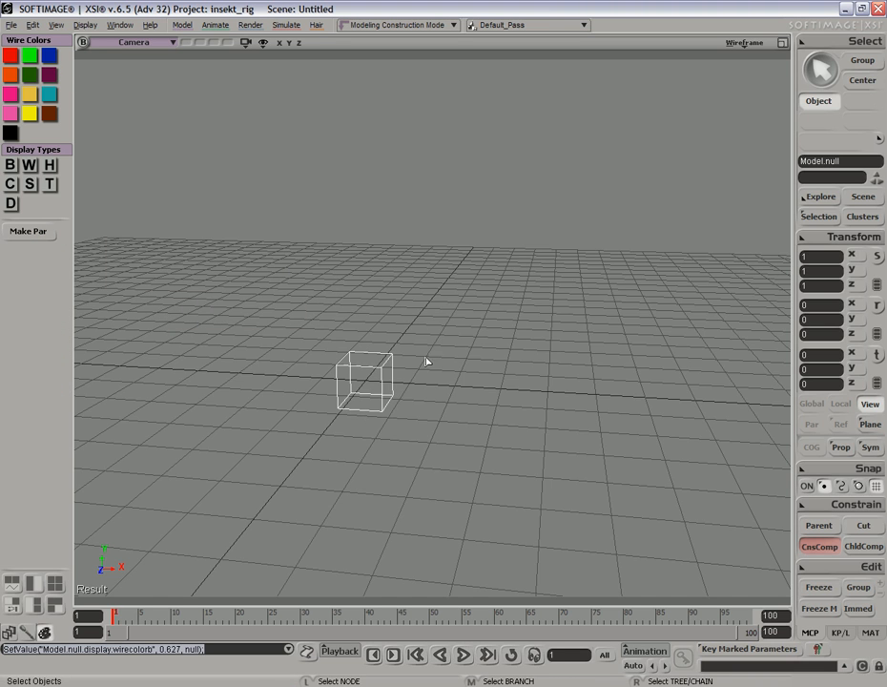
{"action": "left_click", "coordinate": [493, 424]}
- Examine the blue box null at the scene origin from several angles
{"action": "key", "text": "s"}
{"action": "right_click_drag", "start_coordinate": [494, 424], "coordinate": [459, 404]}
{"action": "middle_click_drag", "start_coordinate": [459, 404], "coordinate": [436, 479]}
{"action": "left_click_drag", "start_coordinate": [436, 479], "coordinate": [418, 406]}
{"action": "right_click_drag", "start_coordinate": [418, 407], "coordinate": [432, 420]}
{"action": "key", "text": "s"}
{"action": "left_click_drag", "start_coordinate": [430, 387], "coordinate": [448, 383]}
{"action": "right_click_drag", "start_coordinate": [448, 384], "coordinate": [380, 355]}
{"action": "key", "text": "s"}
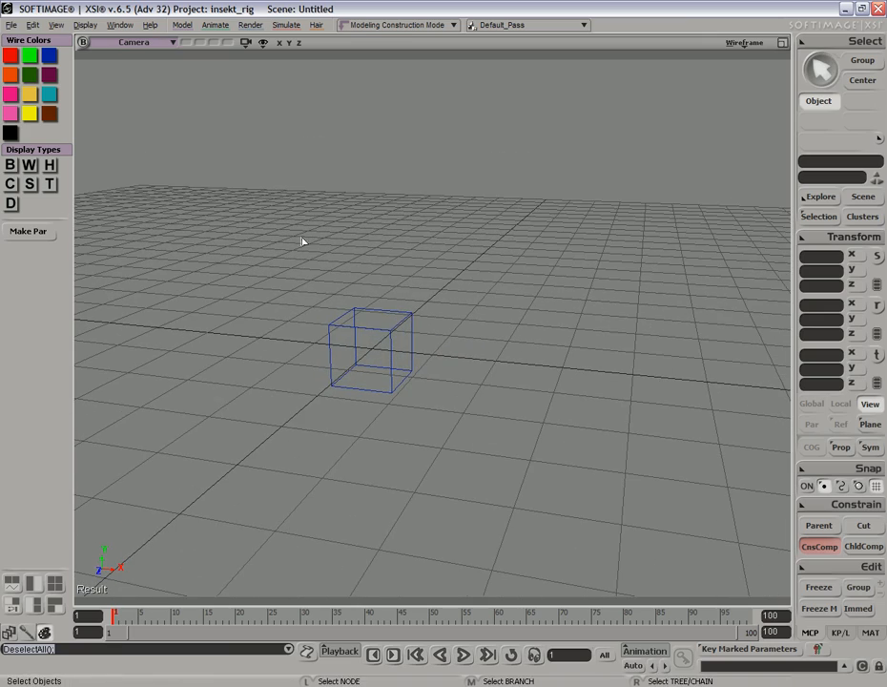
- Display the Mindthink Spring toolbar and place it in the viewport's upper corner, clear of the null
{"action": "left_click", "coordinate": [57, 25]}
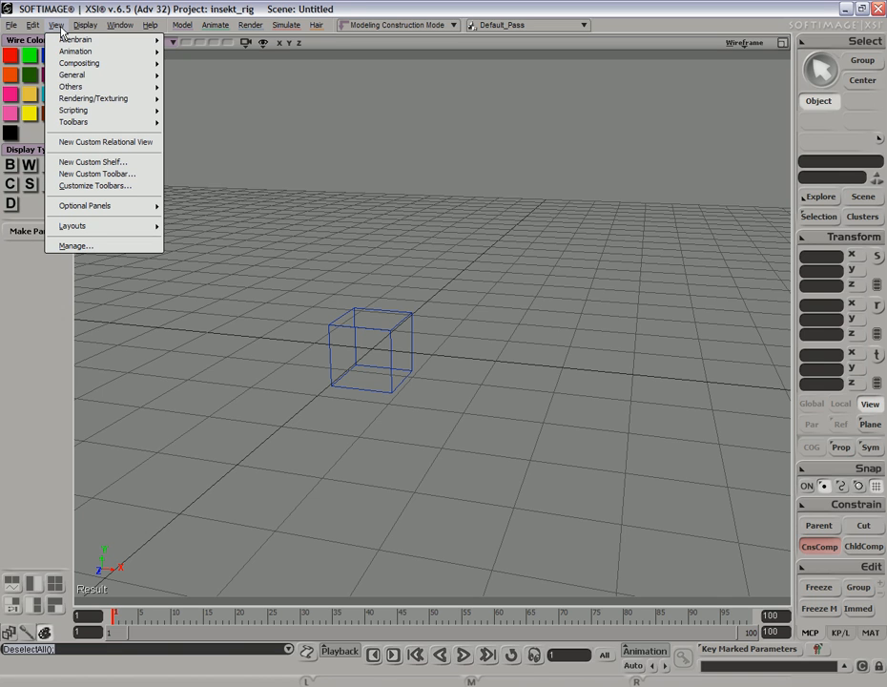
{"action": "mouse_move", "coordinate": [105, 110]}
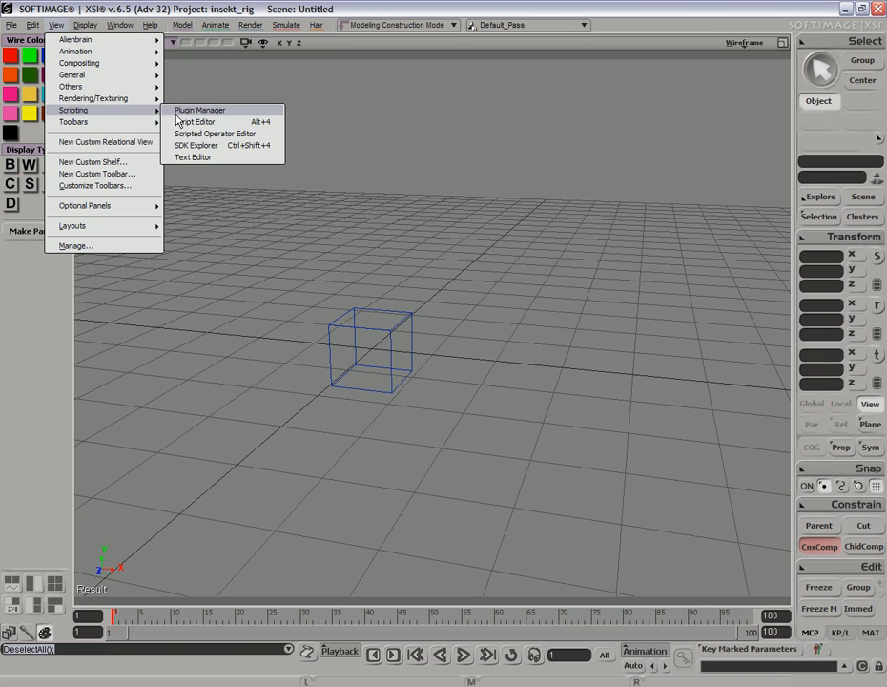
{"action": "mouse_move", "coordinate": [153, 122]}
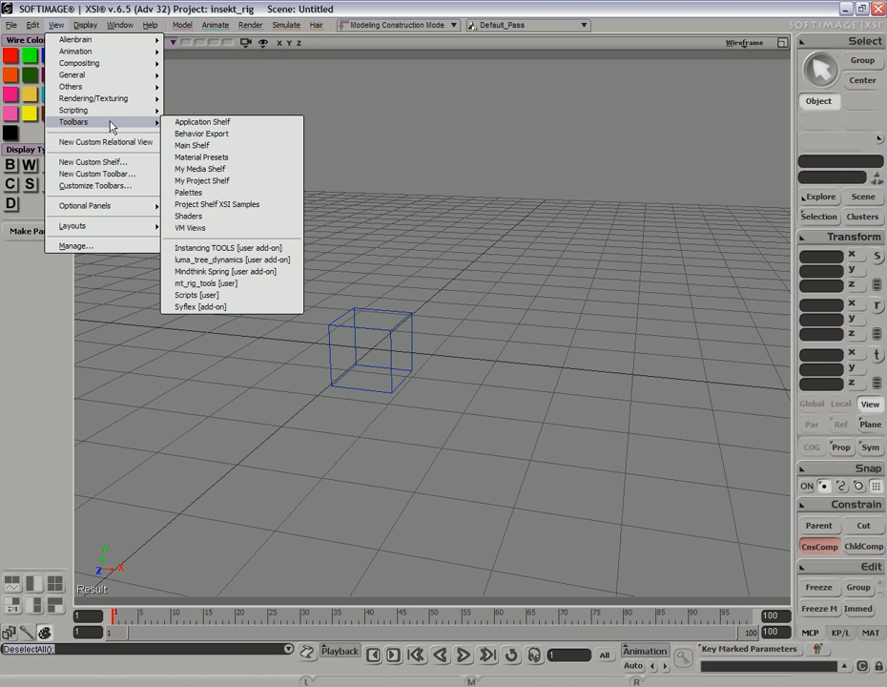
{"action": "left_click", "coordinate": [217, 276]}
{"action": "left_click_drag", "start_coordinate": [118, 119], "coordinate": [160, 74]}
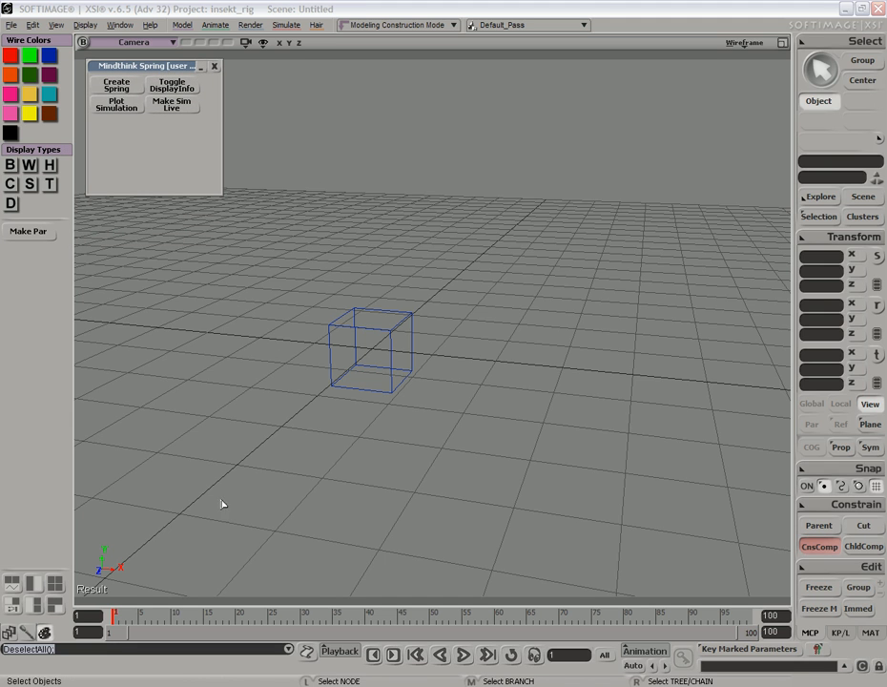
- Create a Mindthink spring on the blue box null
{"action": "key", "text": "s"}
{"action": "left_click_drag", "start_coordinate": [323, 349], "coordinate": [335, 356]}
{"action": "right_click_drag", "start_coordinate": [335, 356], "coordinate": [363, 365]}
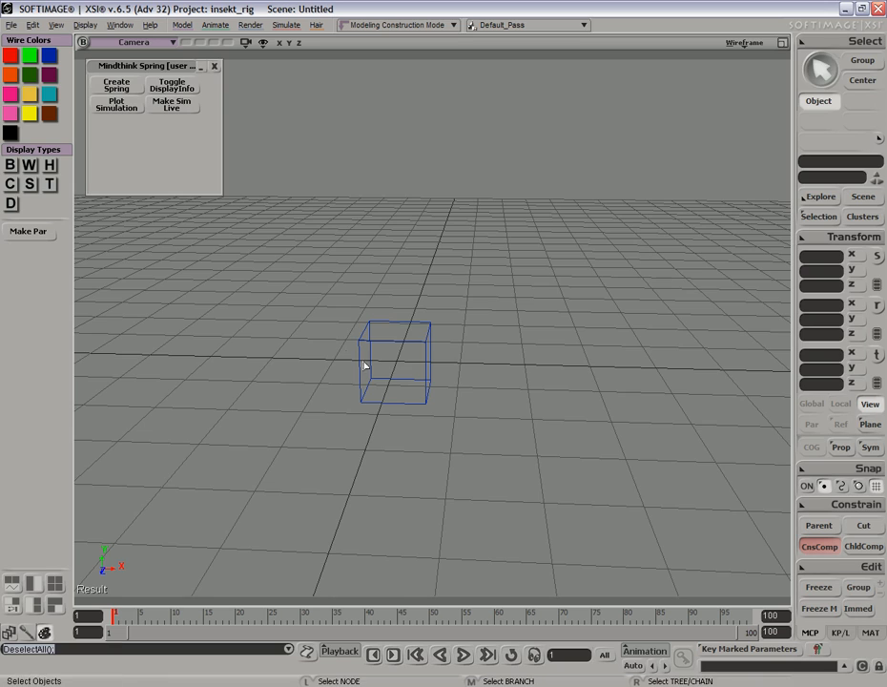
{"action": "key", "text": "s"}
{"action": "right_click_drag", "start_coordinate": [469, 381], "coordinate": [415, 354]}
{"action": "left_click", "coordinate": [383, 332]}
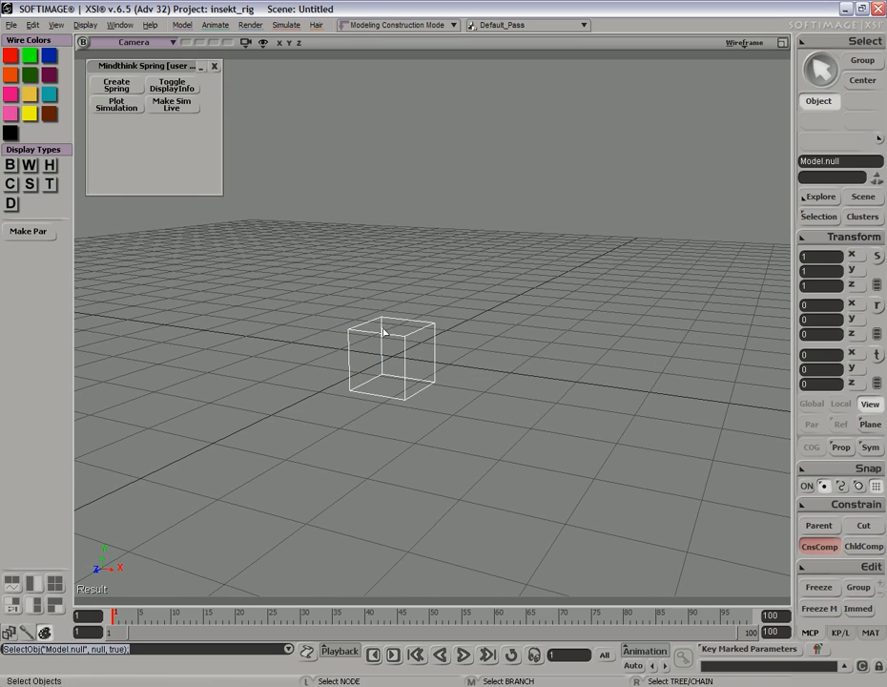
{"action": "key", "text": "s"}
{"action": "left_click_drag", "start_coordinate": [395, 384], "coordinate": [392, 398]}
{"action": "right_click_drag", "start_coordinate": [395, 409], "coordinate": [394, 392]}
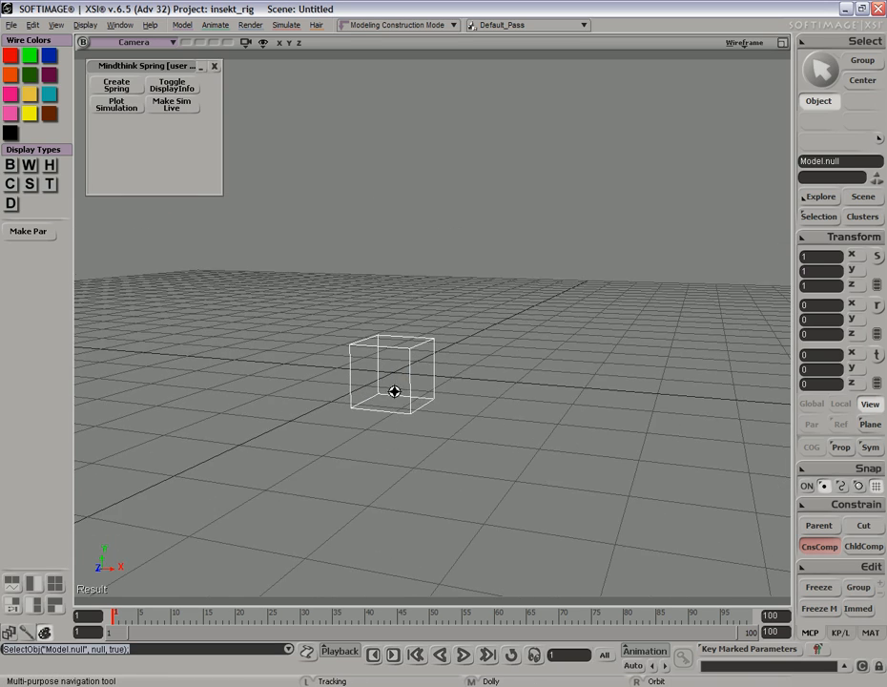
{"action": "middle_click_drag", "start_coordinate": [394, 392], "coordinate": [344, 317]}
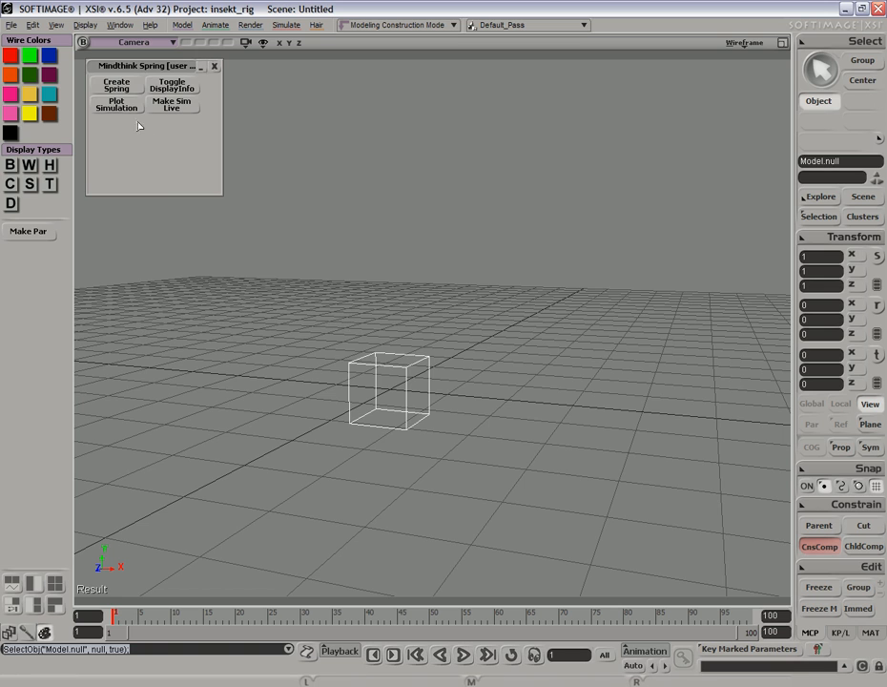
{"action": "left_click", "coordinate": [122, 87]}
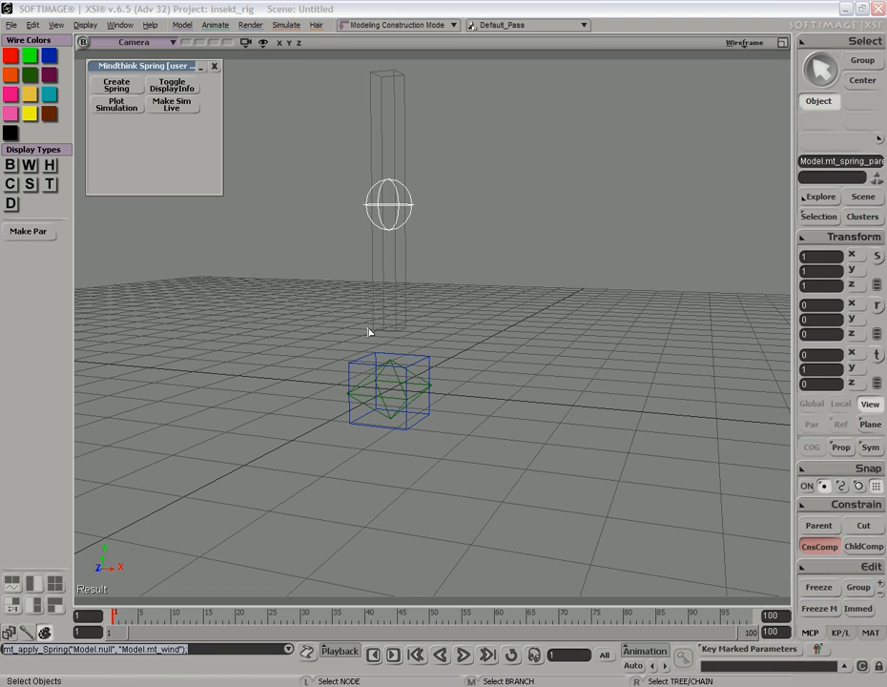
- Select the first spring's parent control and create a second spring on that spring's upper end
{"action": "key", "text": "s"}
{"action": "key", "text": "space"}
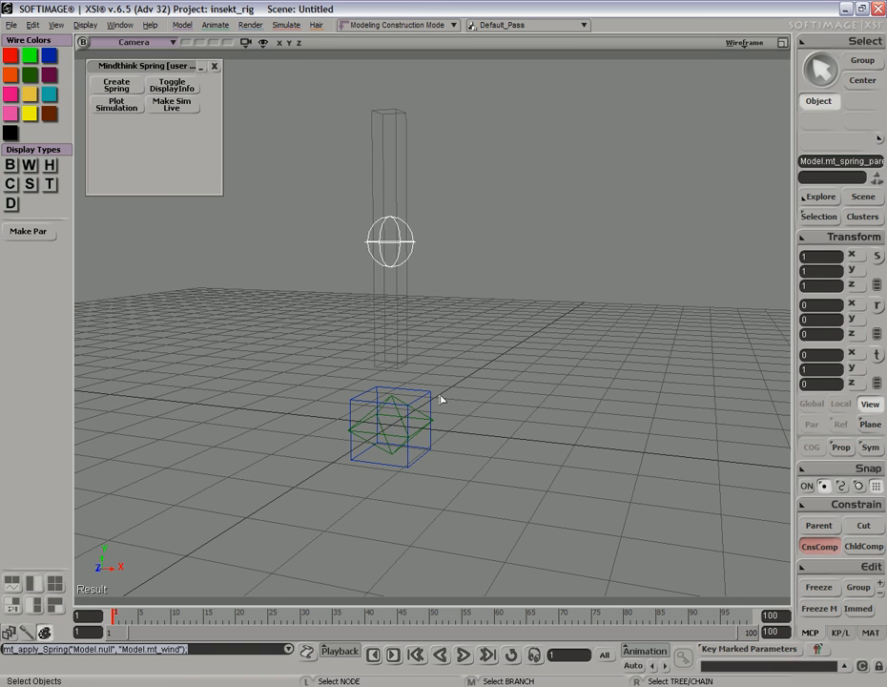
{"action": "key", "text": "s"}
{"action": "left_click_drag", "start_coordinate": [447, 359], "coordinate": [449, 374]}
{"action": "middle_click_drag", "start_coordinate": [449, 374], "coordinate": [460, 341]}
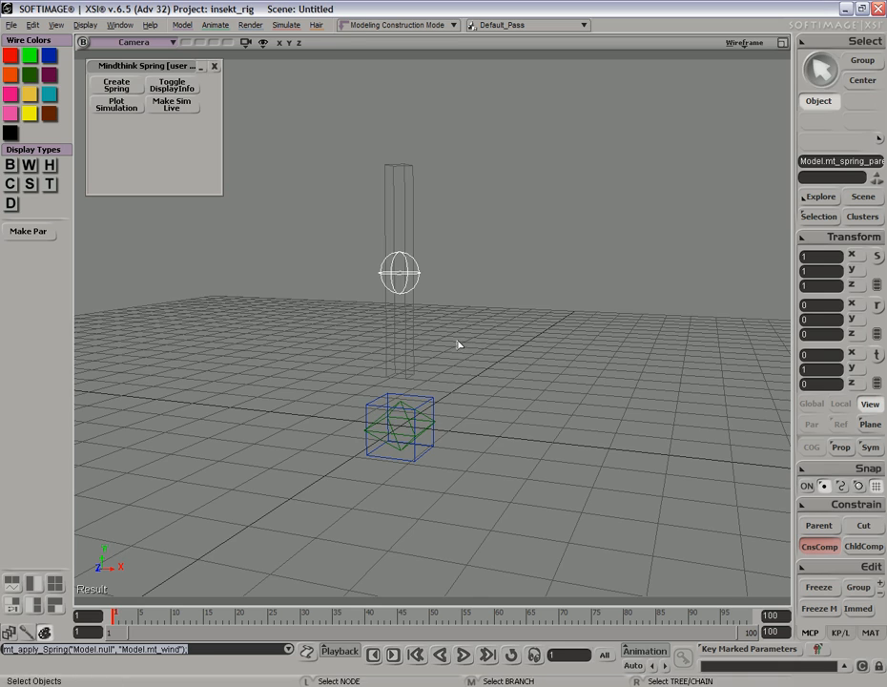
{"action": "key", "text": "s"}
{"action": "left_click_drag", "start_coordinate": [458, 344], "coordinate": [481, 375]}
{"action": "left_click", "coordinate": [374, 304]}
{"action": "key", "text": "s"}
{"action": "right_click_drag", "start_coordinate": [435, 339], "coordinate": [406, 355]}
{"action": "key", "text": "space"}
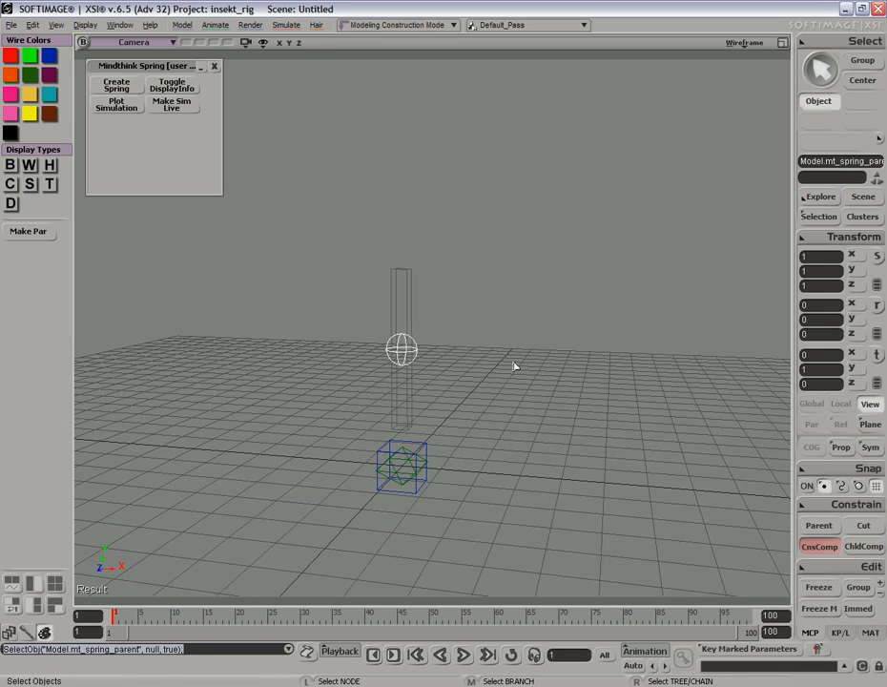
{"action": "left_click", "coordinate": [116, 86]}
- Rotate the second spring to about -29.25 degrees in Z and scale it uniformly to about 0.87
{"action": "key", "text": "r"}
{"action": "left_click_drag", "start_coordinate": [503, 282], "coordinate": [434, 287]}
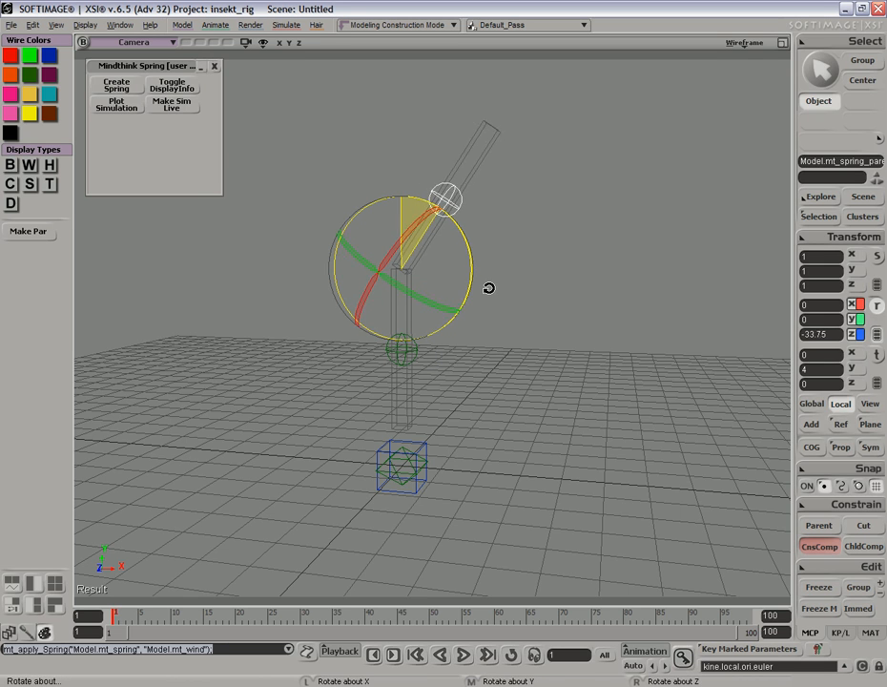
{"action": "key", "text": "space"}
{"action": "key", "text": "x"}
{"action": "key", "text": "space"}
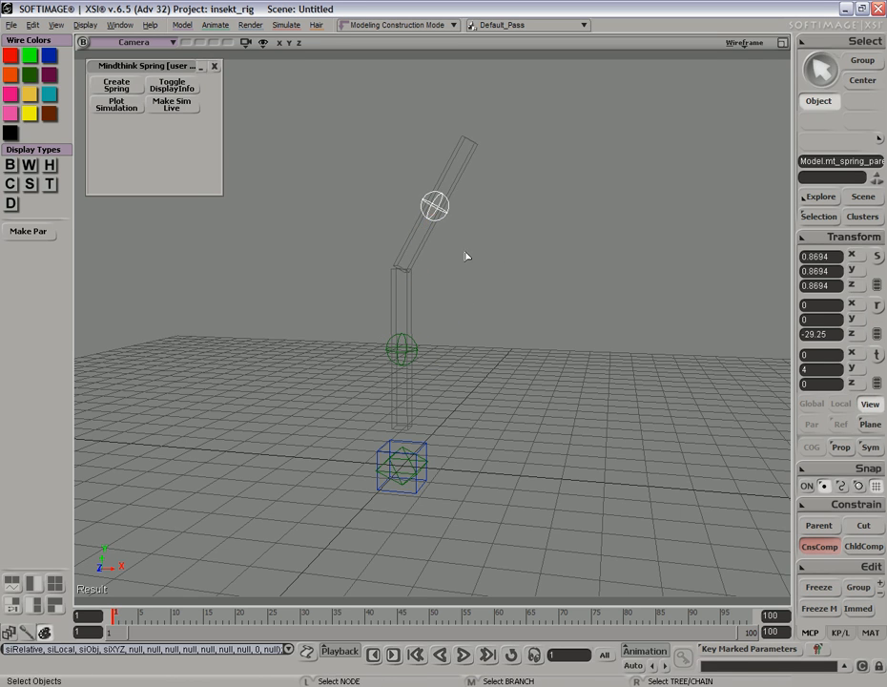
- Create a third spring on the tip of the second spring
{"action": "left_click", "coordinate": [117, 86]}
{"action": "key", "text": "s"}
{"action": "left_click_drag", "start_coordinate": [444, 252], "coordinate": [446, 282]}
- Rotate the third spring to about -20.25 degrees in Z and scale it uniformly to about 0.79
{"action": "key", "text": "c"}
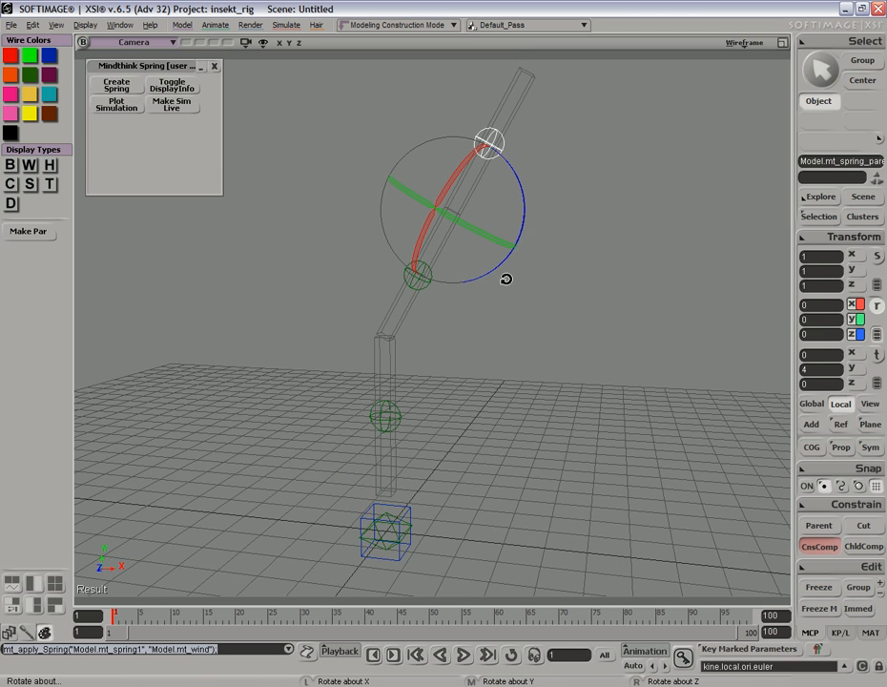
{"action": "right_click_drag", "start_coordinate": [516, 282], "coordinate": [492, 279]}
{"action": "key", "text": "x"}
{"action": "left_click_drag", "start_coordinate": [504, 273], "coordinate": [467, 283]}
- Create a fourth spring on the tip of the third and rotate it in Z until it lies almost horizontal
{"action": "key", "text": "s"}
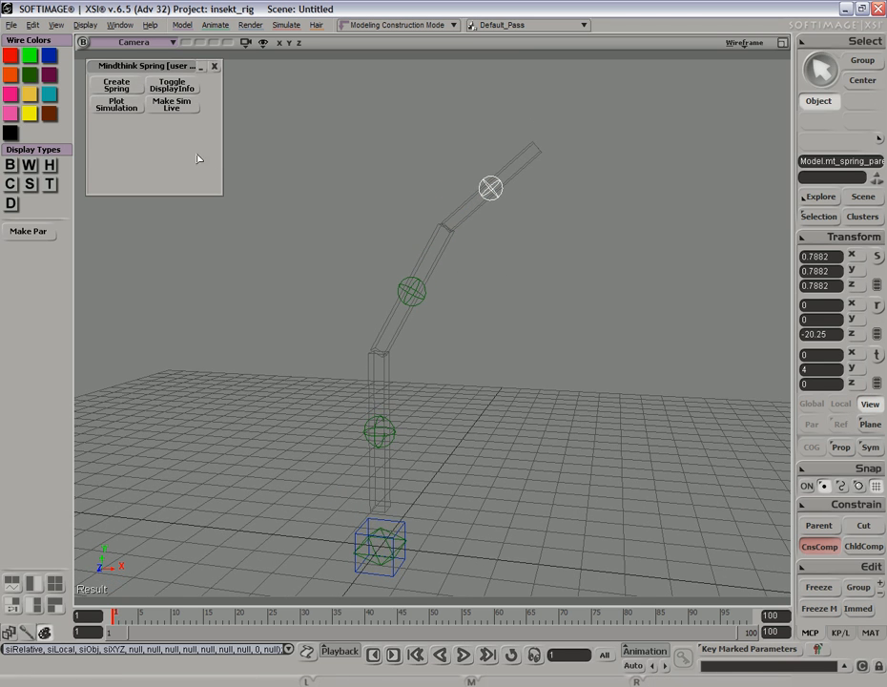
{"action": "left_click", "coordinate": [122, 87]}
{"action": "key", "text": "s"}
{"action": "left_click_drag", "start_coordinate": [497, 223], "coordinate": [448, 283]}
{"action": "key", "text": "c"}
{"action": "right_click_drag", "start_coordinate": [522, 273], "coordinate": [504, 279]}
{"action": "key", "text": "space"}
- Create another spring from the third segment's tip as a second branch and turn it nearly upright
{"action": "left_click", "coordinate": [440, 251]}
{"action": "left_click", "coordinate": [122, 88]}
{"action": "key", "text": "c"}
{"action": "key", "text": "space"}
- Create a spring on the end of the upright branch and rotate it to about 39 degrees in Z
{"action": "key", "text": "s"}
{"action": "left_click", "coordinate": [132, 84]}
{"action": "key", "text": "c"}
{"action": "right_click_drag", "start_coordinate": [427, 206], "coordinate": [454, 204]}
{"action": "key", "text": "space"}
{"action": "key", "text": "s"}
{"action": "left_click_drag", "start_coordinate": [469, 298], "coordinate": [451, 308]}
{"action": "middle_click_drag", "start_coordinate": [451, 309], "coordinate": [514, 243]}
{"action": "key", "text": "c"}
{"action": "right_click_drag", "start_coordinate": [513, 243], "coordinate": [517, 245]}
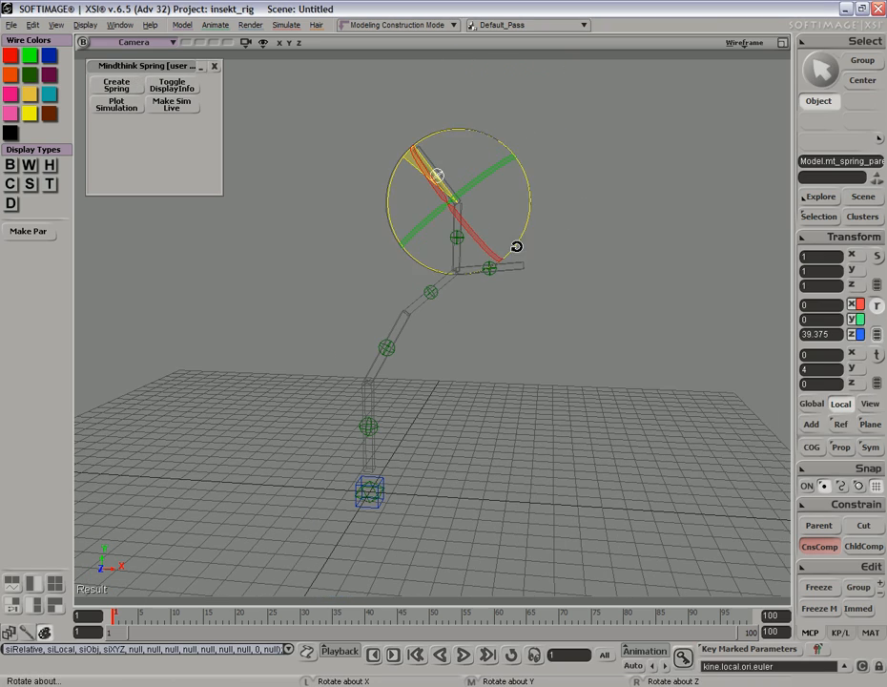
- Deselect everything and examine the complete branching spring chain
{"action": "key", "text": "s"}
{"action": "mouse_move", "coordinate": [491, 331]}
{"action": "left_mouse_down"}
{"action": "mouse_move", "coordinate": [489, 306]}
{"action": "mouse_move", "coordinate": [493, 321]}
{"action": "left_mouse_up"}
{"action": "middle_click_drag", "start_coordinate": [493, 320], "coordinate": [507, 321]}
{"action": "key", "text": "space"}
{"action": "left_click_drag", "start_coordinate": [507, 320], "coordinate": [516, 337]}
{"action": "key", "text": "s"}
{"action": "left_click_drag", "start_coordinate": [518, 310], "coordinate": [521, 318]}
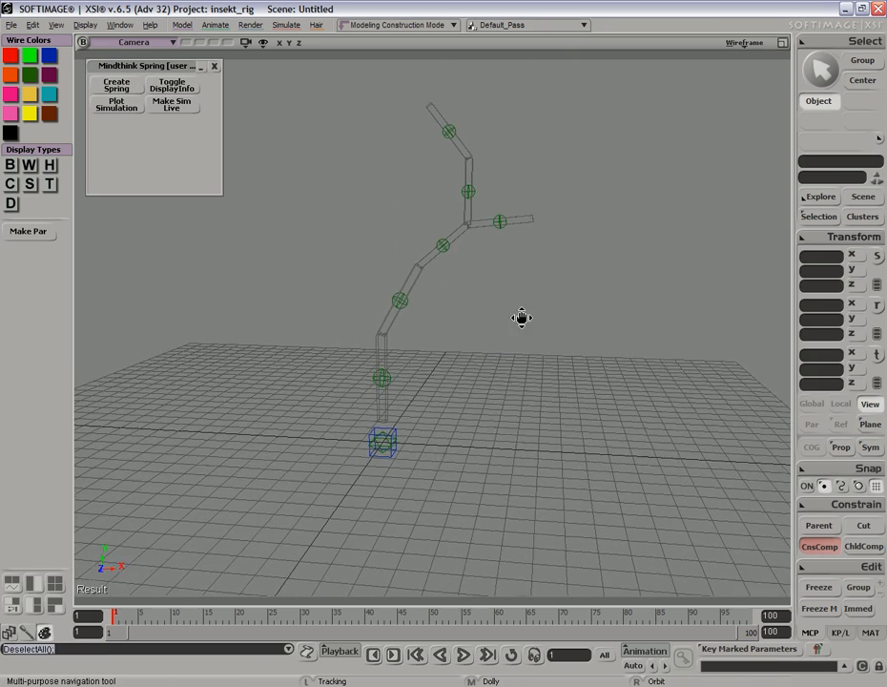
{"action": "right_click_drag", "start_coordinate": [521, 317], "coordinate": [493, 402]}
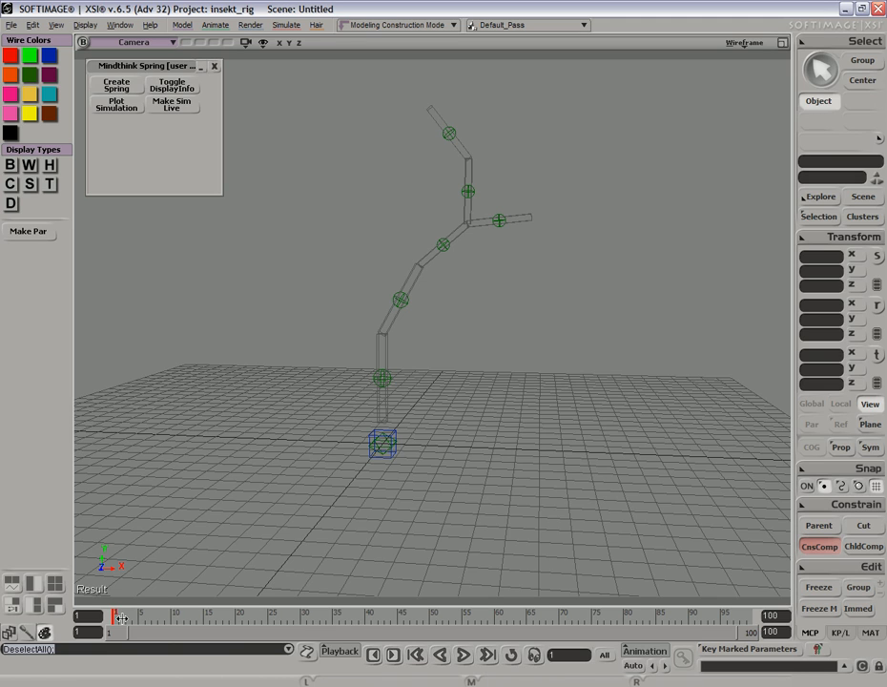
- Return the timeline to frame 1 and extend its end frame to 25000
{"action": "left_click_drag", "start_coordinate": [138, 619], "coordinate": [69, 630]}
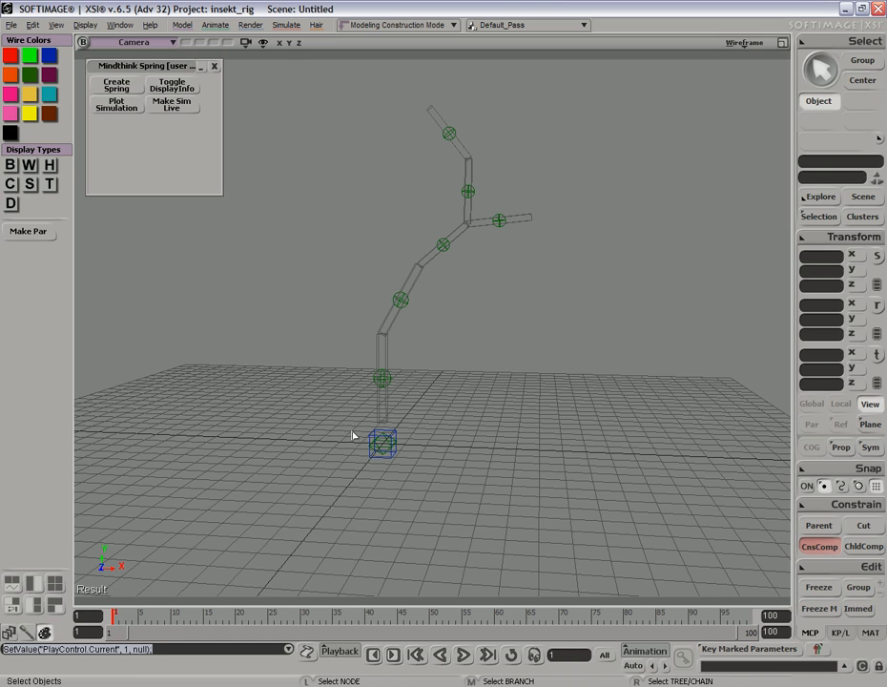
{"action": "left_click", "coordinate": [394, 458]}
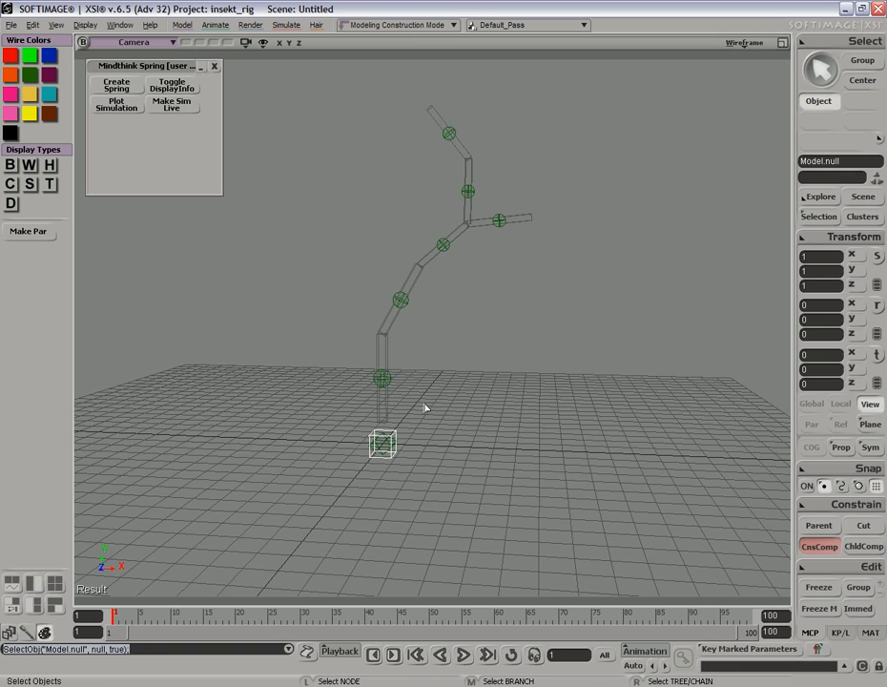
{"action": "key", "text": "s"}
{"action": "right_click_drag", "start_coordinate": [424, 407], "coordinate": [432, 409]}
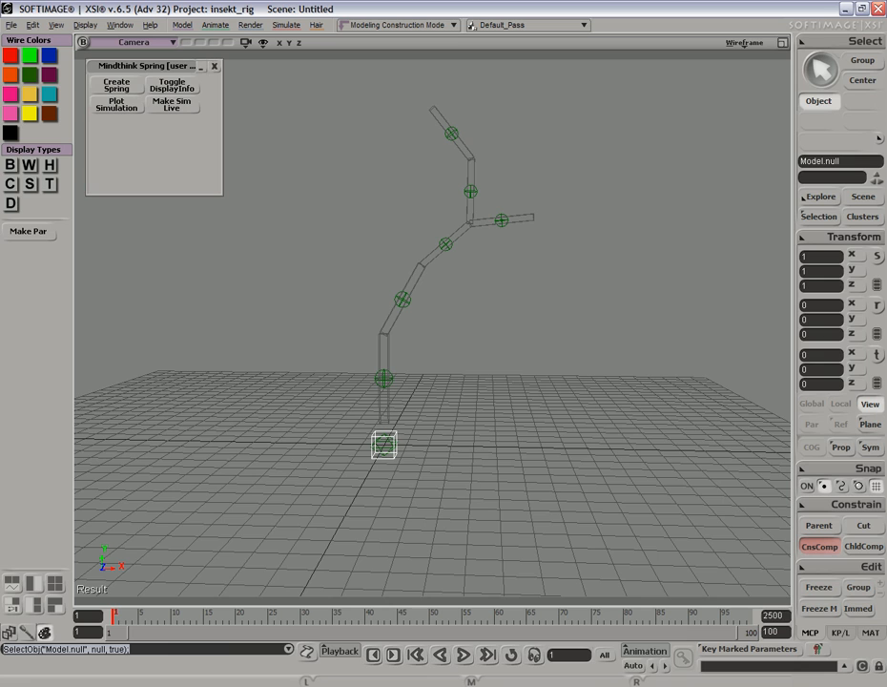
{"action": "key", "text": "Return"}
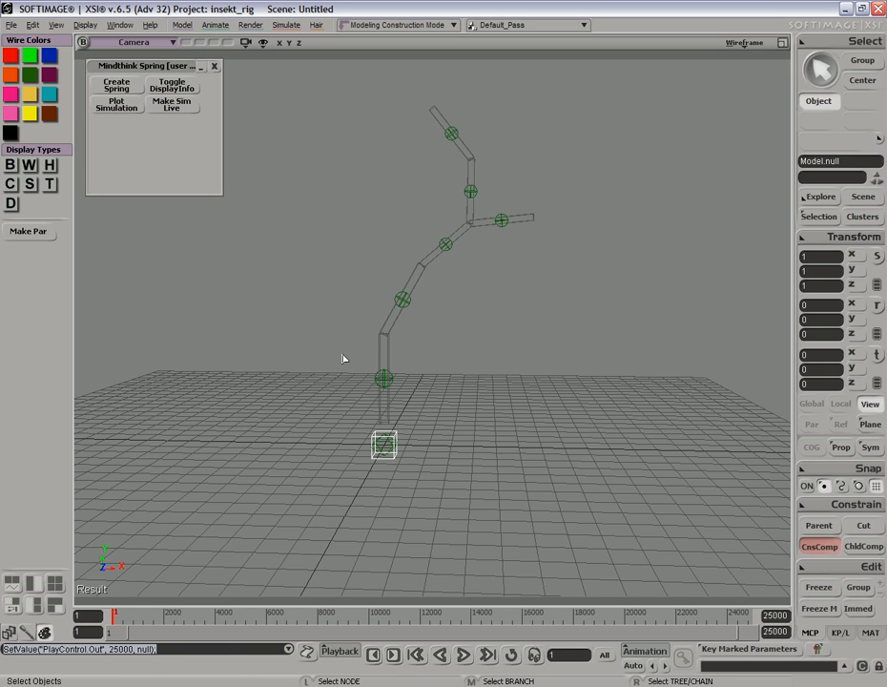
- Start playing the simulation and move the null in view mode to about X -0.77, Y 0.59
{"action": "key", "text": "F12"}
{"action": "key", "text": "v"}
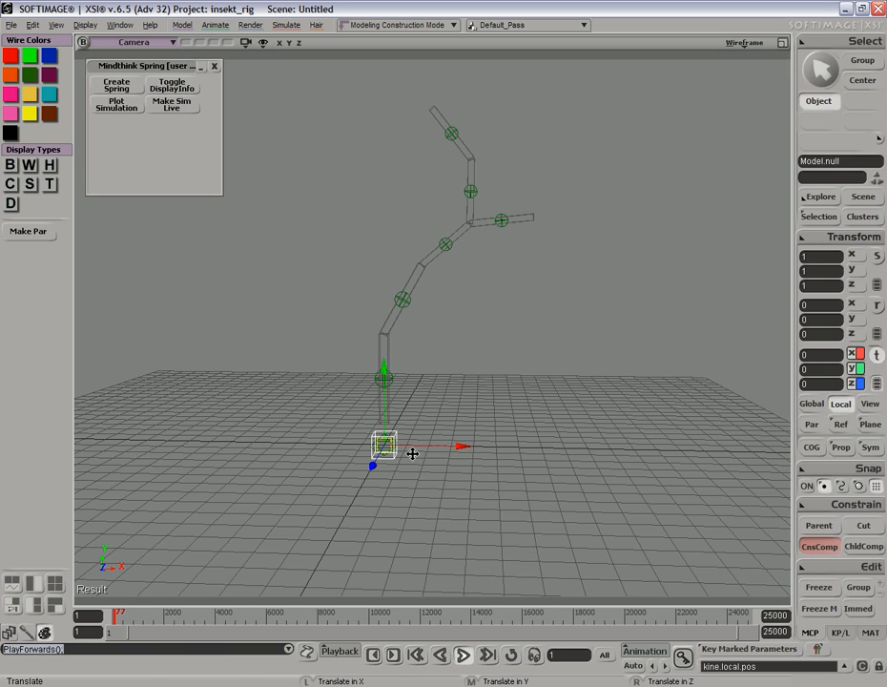
{"action": "left_click_drag", "start_coordinate": [414, 465], "coordinate": [433, 460]}
{"action": "left_click", "coordinate": [865, 404]}
{"action": "left_click_drag", "start_coordinate": [530, 470], "coordinate": [486, 471]}
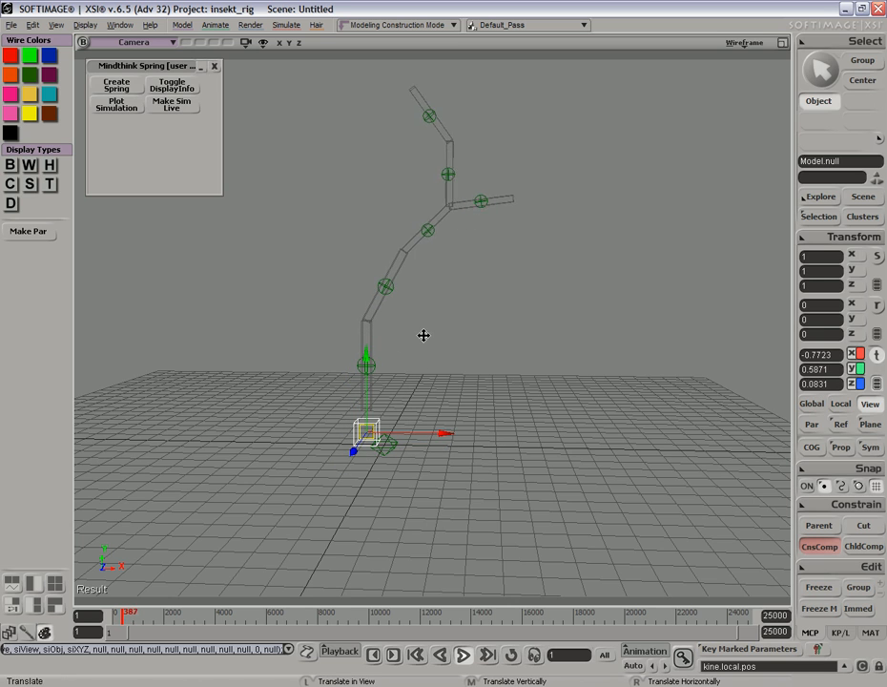
- Rotate the second segment's spring to about -42.75 degrees in Z while the simulation plays
{"action": "key", "text": "space"}
{"action": "left_click", "coordinate": [385, 285]}
{"action": "key", "text": "c"}
{"action": "mouse_move", "coordinate": [447, 322]}
{"action": "left_mouse_down"}
{"action": "mouse_move", "coordinate": [480, 309]}
{"action": "mouse_move", "coordinate": [430, 325]}
{"action": "mouse_move", "coordinate": [438, 317]}
{"action": "left_mouse_up"}
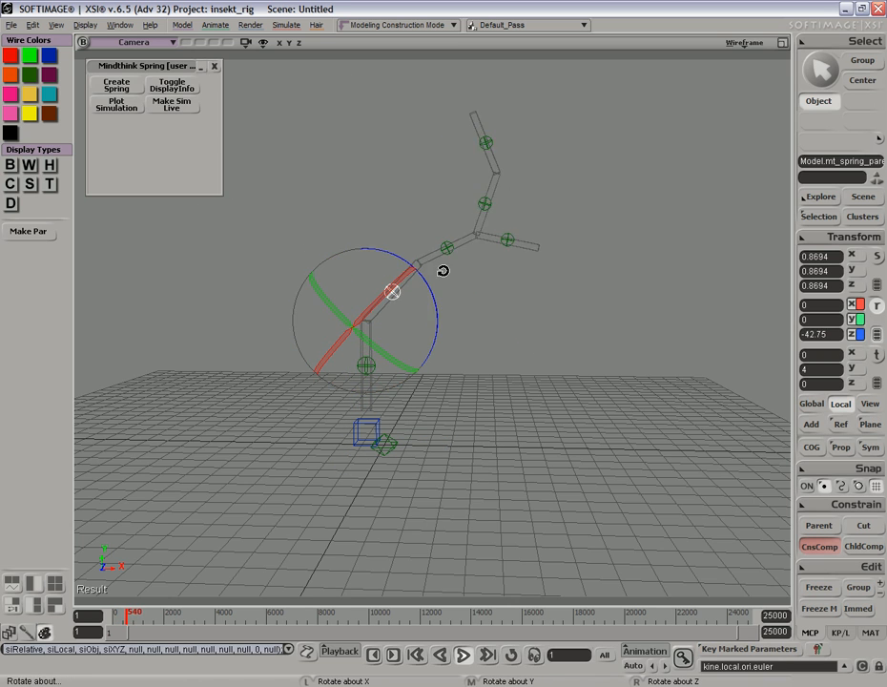
- Rotate the third segment's spring to about -48.4 degrees in Z
{"action": "key", "text": "space"}
{"action": "left_click", "coordinate": [450, 250]}
{"action": "key", "text": "c"}
{"action": "left_click_drag", "start_coordinate": [457, 278], "coordinate": [475, 320]}
- Display the parameter info for the second segment's spring in the viewport
{"action": "key", "text": "space"}
{"action": "left_click", "coordinate": [501, 363]}
{"action": "key", "text": "s"}
{"action": "left_click_drag", "start_coordinate": [467, 380], "coordinate": [460, 408]}
{"action": "right_click_drag", "start_coordinate": [459, 408], "coordinate": [454, 343]}
{"action": "key", "text": "space"}
{"action": "key", "text": "s"}
{"action": "left_click_drag", "start_coordinate": [456, 431], "coordinate": [462, 350]}
{"action": "key", "text": "space"}
{"action": "left_click", "coordinate": [391, 329]}
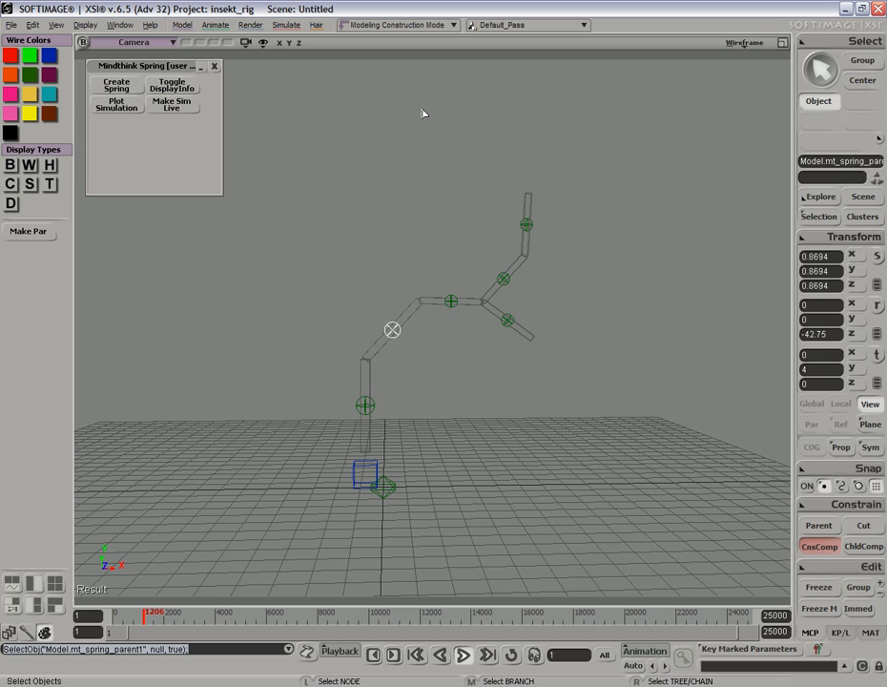
{"action": "left_click", "coordinate": [172, 85]}
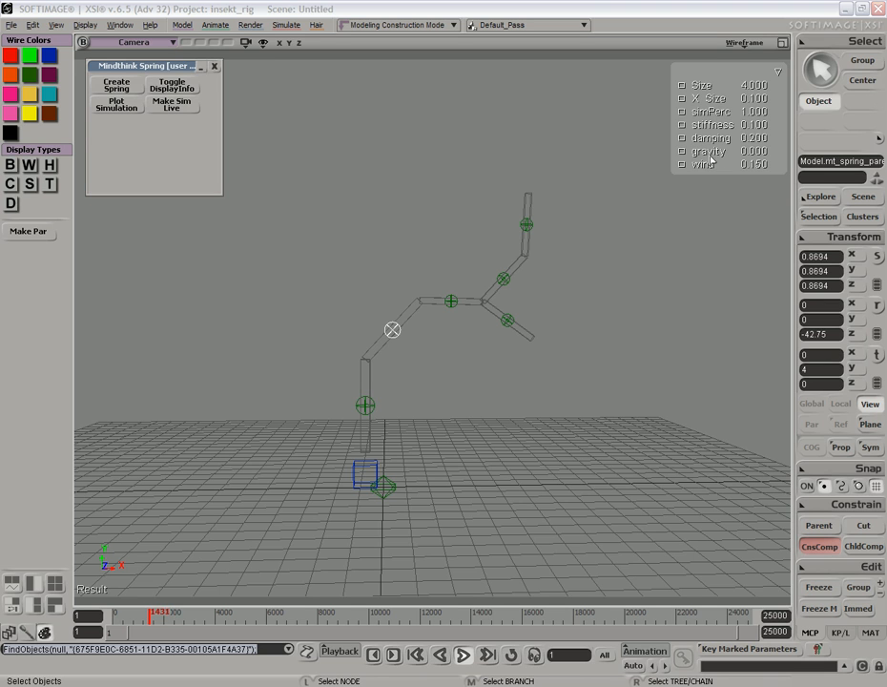
- Examine the parameters of the upright branch's tip spring and of the third and second segments' springs, finishing with nothing selected
{"action": "left_click_drag", "start_coordinate": [526, 353], "coordinate": [513, 362]}
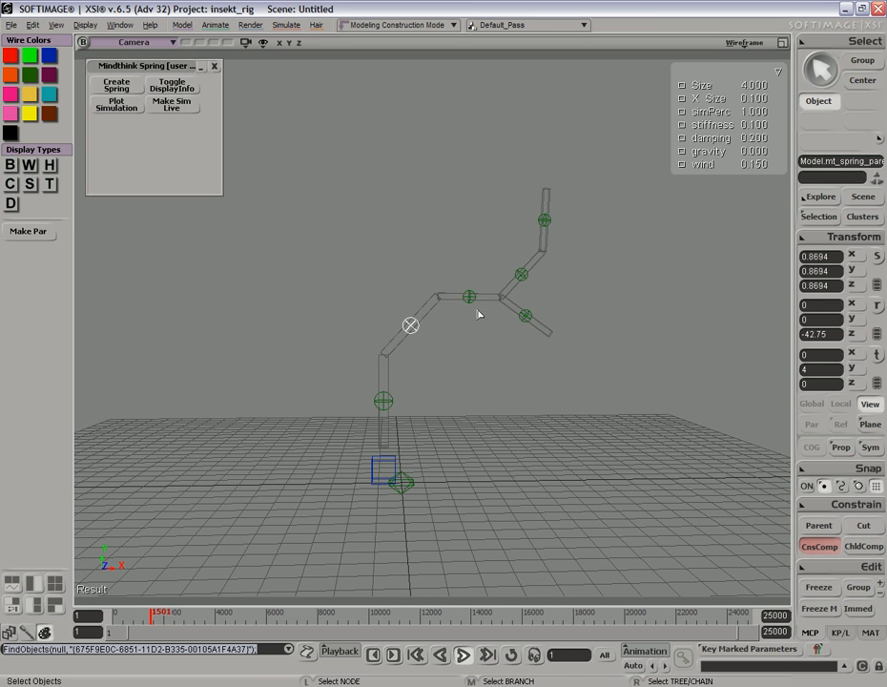
{"action": "left_click", "coordinate": [512, 291]}
{"action": "left_click", "coordinate": [543, 219]}
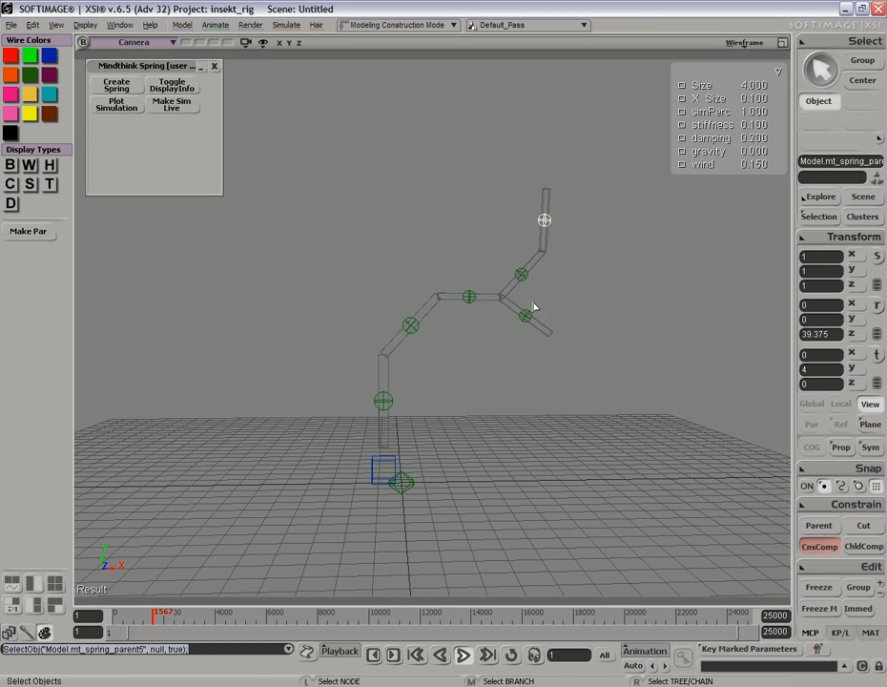
{"action": "left_click", "coordinate": [469, 297]}
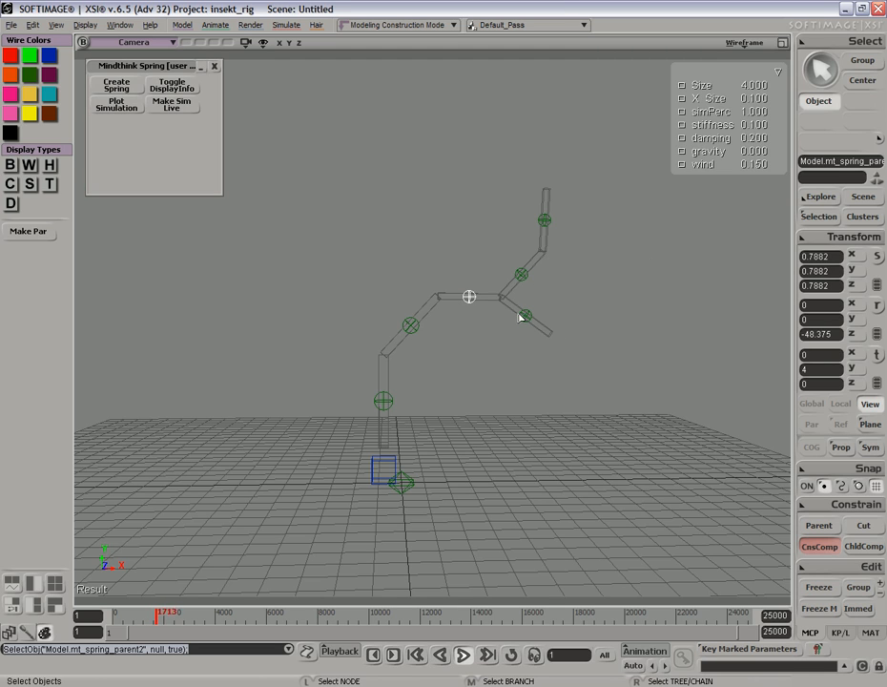
{"action": "left_click", "coordinate": [410, 326], "text": "shift"}
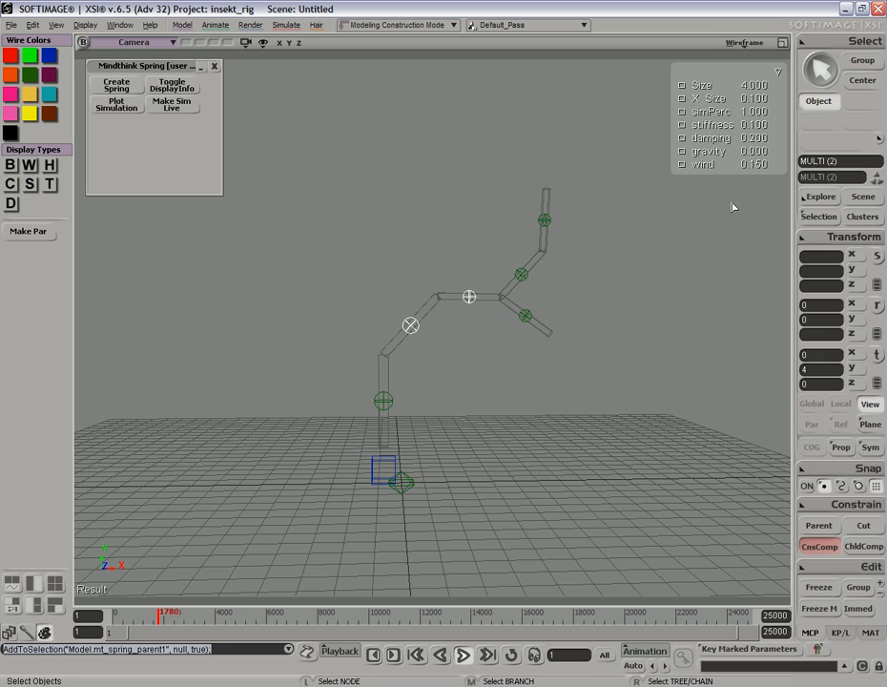
{"action": "left_click", "coordinate": [654, 280]}
- Move the mt_wind object far below the grid to about Y -23.4
{"action": "key", "text": "s"}
{"action": "left_click_drag", "start_coordinate": [562, 358], "coordinate": [554, 327]}
{"action": "middle_click_drag", "start_coordinate": [537, 390], "coordinate": [538, 368]}
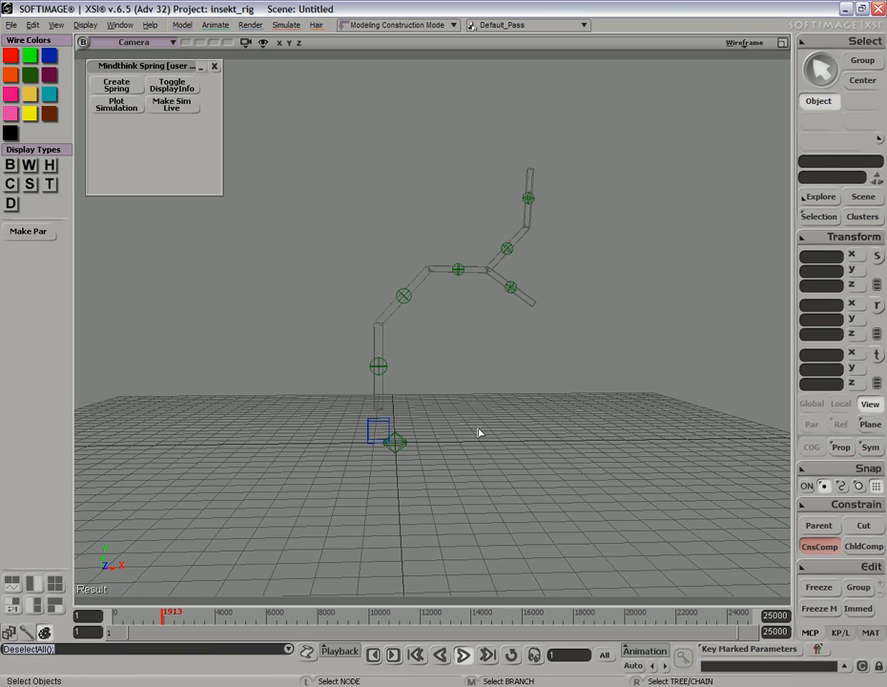
{"action": "left_click", "coordinate": [408, 446]}
{"action": "key", "text": "s"}
{"action": "left_click_drag", "start_coordinate": [462, 401], "coordinate": [464, 410]}
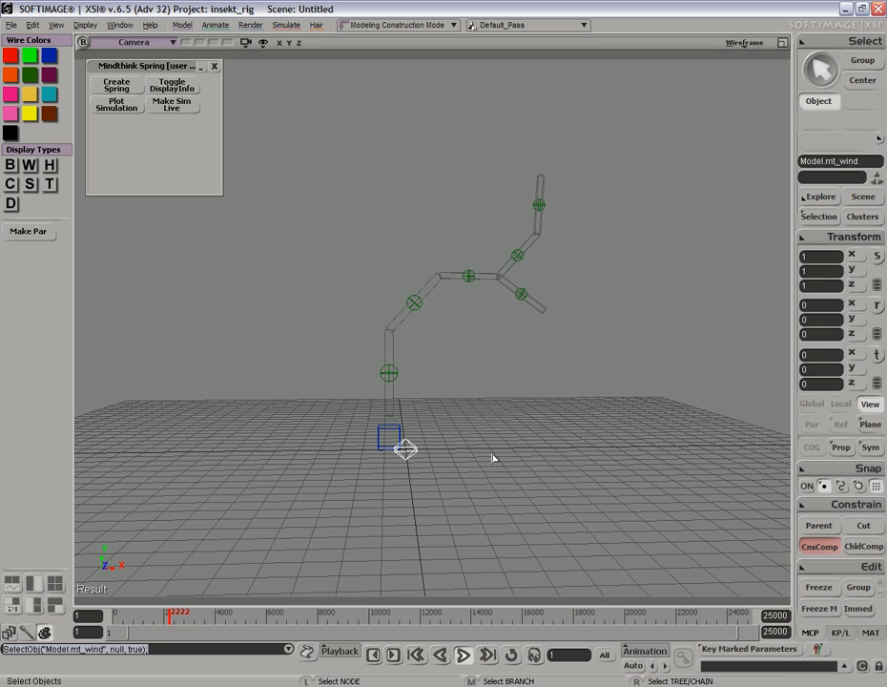
{"action": "key", "text": "v"}
{"action": "left_click_drag", "start_coordinate": [493, 471], "coordinate": [520, 665]}
{"action": "key", "text": "s"}
{"action": "middle_click_drag", "start_coordinate": [482, 473], "coordinate": [488, 484]}
{"action": "right_click_drag", "start_coordinate": [488, 485], "coordinate": [473, 481]}
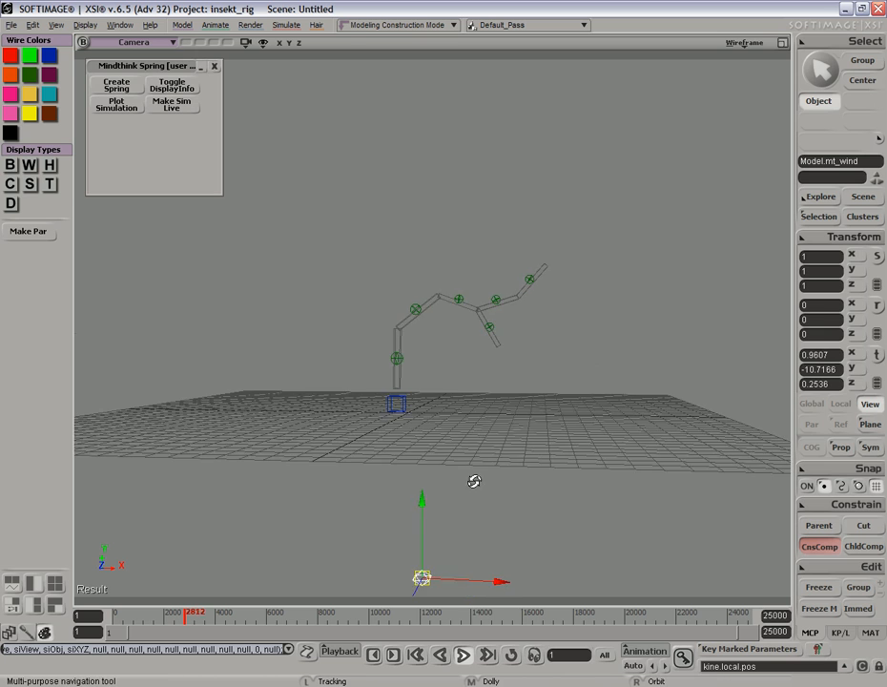
{"action": "left_click_drag", "start_coordinate": [482, 511], "coordinate": [447, 495]}
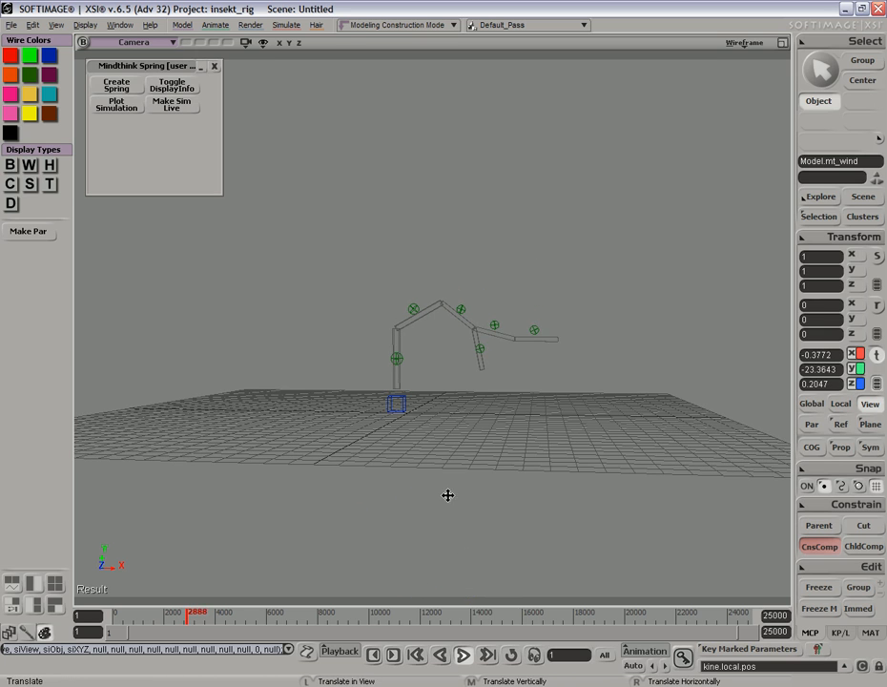
- Move the null up to about Y 13.2 and rotate it to about -44 degrees in Z during playback
{"action": "left_click", "coordinate": [396, 405]}
{"action": "left_click_drag", "start_coordinate": [400, 406], "coordinate": [388, 368]}
{"action": "key", "text": "c"}
{"action": "key", "text": "v"}
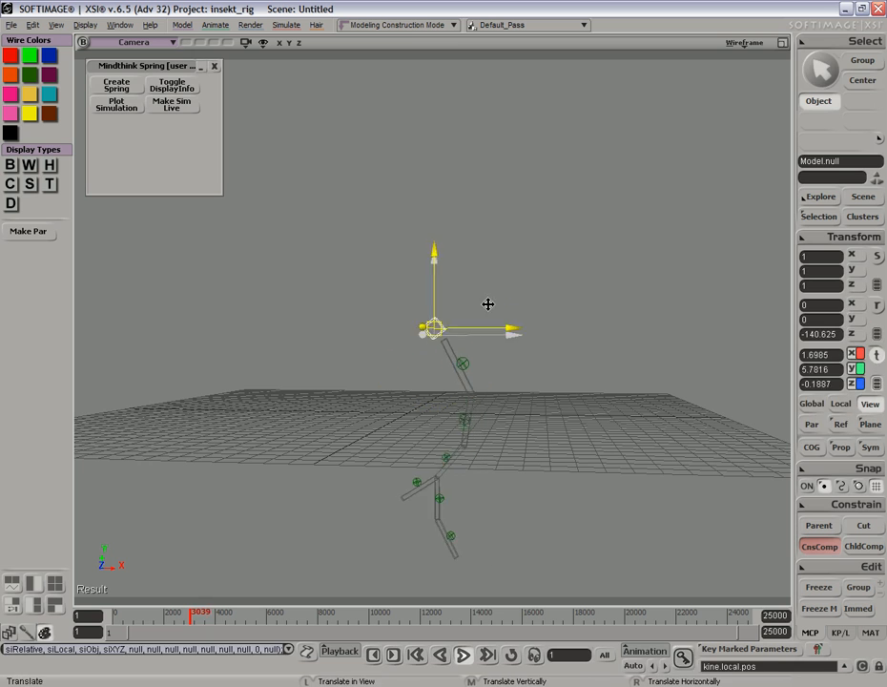
{"action": "left_click_drag", "start_coordinate": [487, 303], "coordinate": [444, 333]}
{"action": "key", "text": "c"}
{"action": "key", "text": "s"}
{"action": "right_click_drag", "start_coordinate": [445, 333], "coordinate": [478, 351]}
{"action": "right_click_drag", "start_coordinate": [480, 367], "coordinate": [463, 352]}
- Move the null down beside the grid's centre to about X -4.2, Y 0.7
{"action": "left_click", "coordinate": [400, 556]}
{"action": "key", "text": "s"}
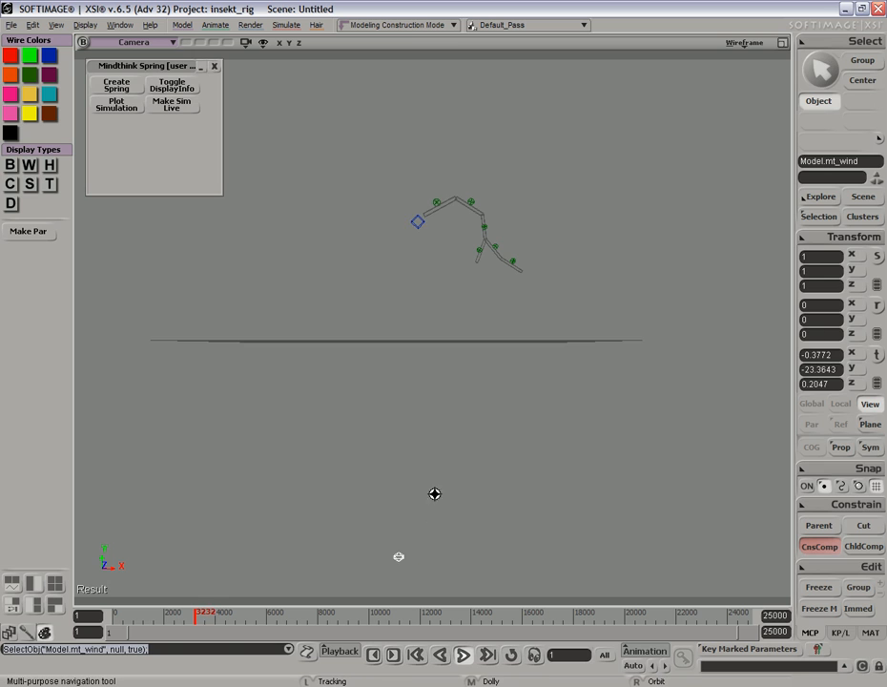
{"action": "left_click_drag", "start_coordinate": [434, 493], "coordinate": [438, 521]}
{"action": "right_click_drag", "start_coordinate": [429, 423], "coordinate": [424, 458]}
{"action": "middle_click_drag", "start_coordinate": [425, 458], "coordinate": [391, 511]}
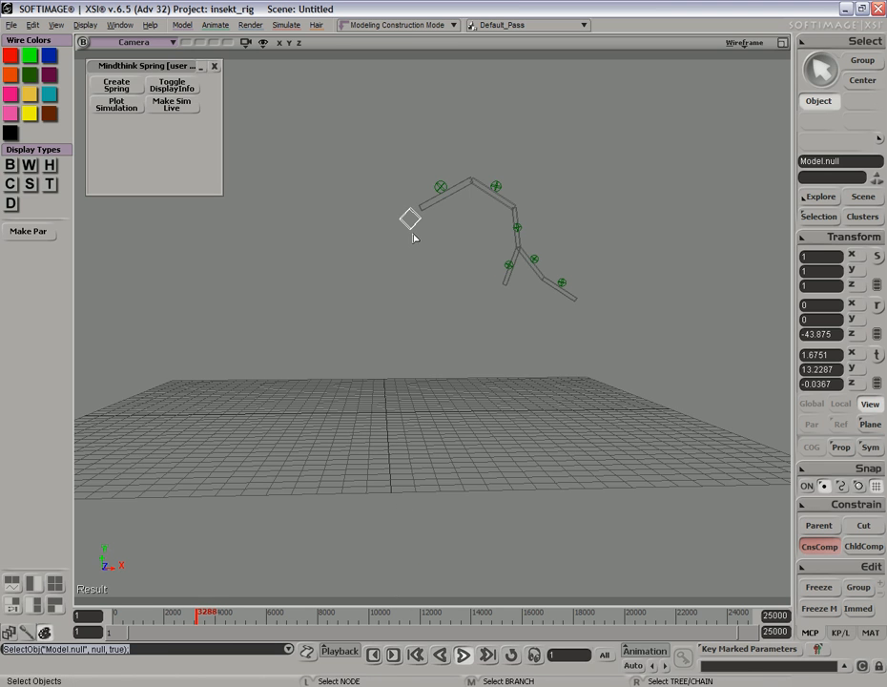
{"action": "key", "text": "v"}
{"action": "left_click_drag", "start_coordinate": [413, 237], "coordinate": [347, 445]}
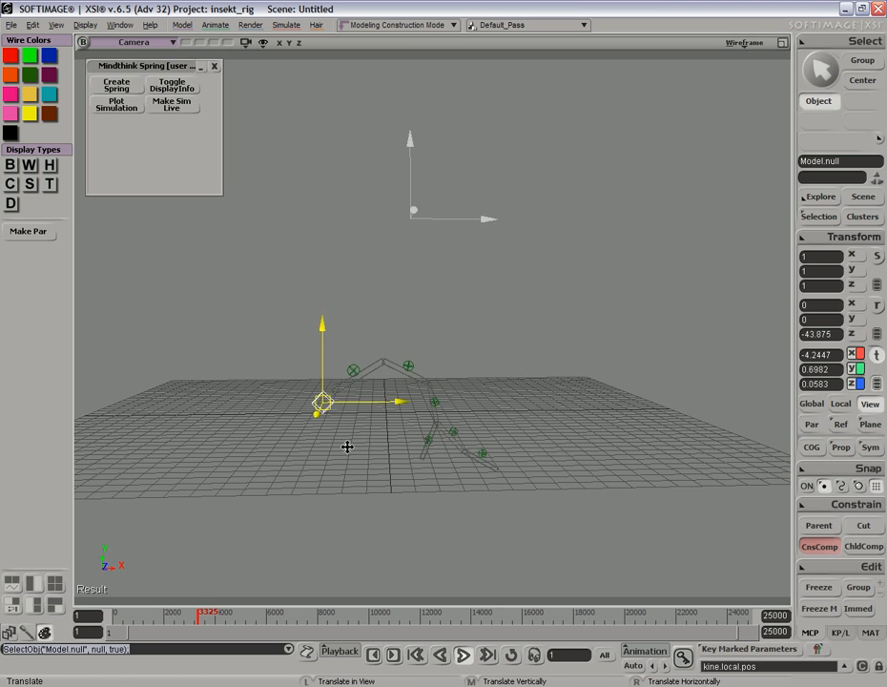
- Stop the playback, return to frame 1 and set the timeline's end frame to 150
{"action": "left_click", "coordinate": [460, 662]}
{"action": "left_click", "coordinate": [416, 654]}
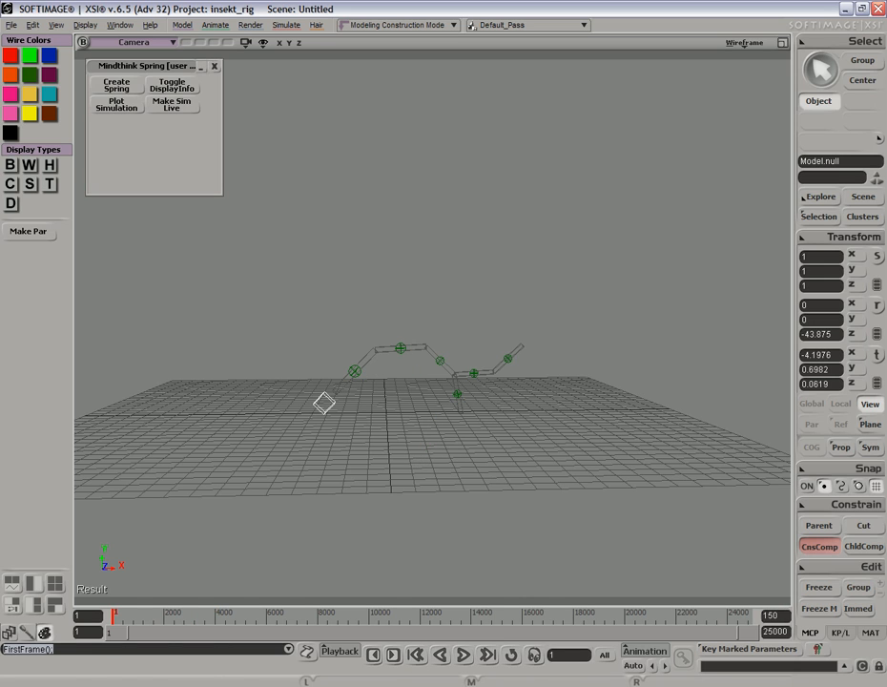
{"action": "key", "text": "Return"}
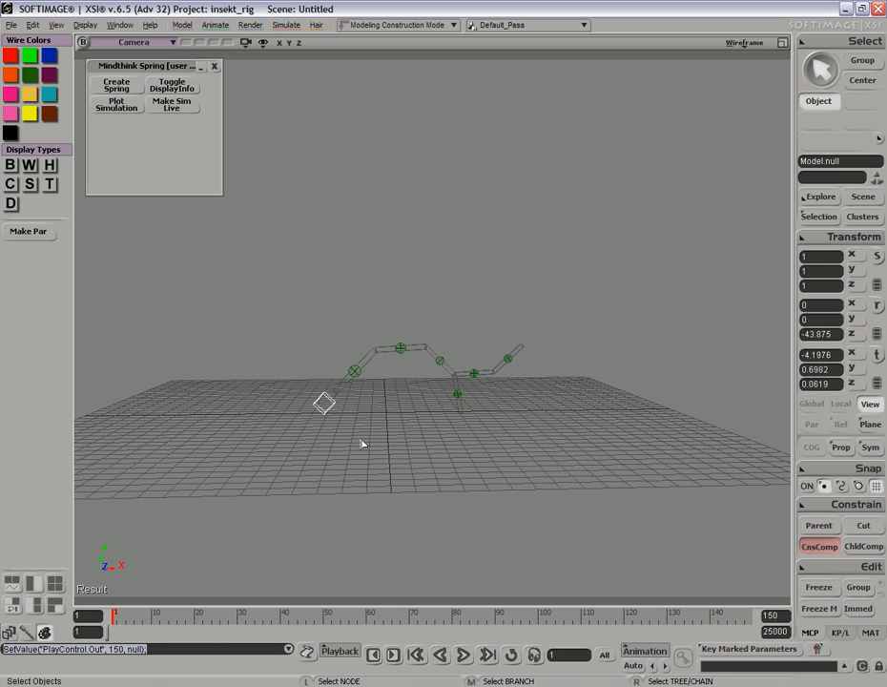
- Set a position key on the null at frame 1
{"action": "key", "text": "v"}
{"action": "key", "text": "k"}
{"action": "key", "text": "space"}
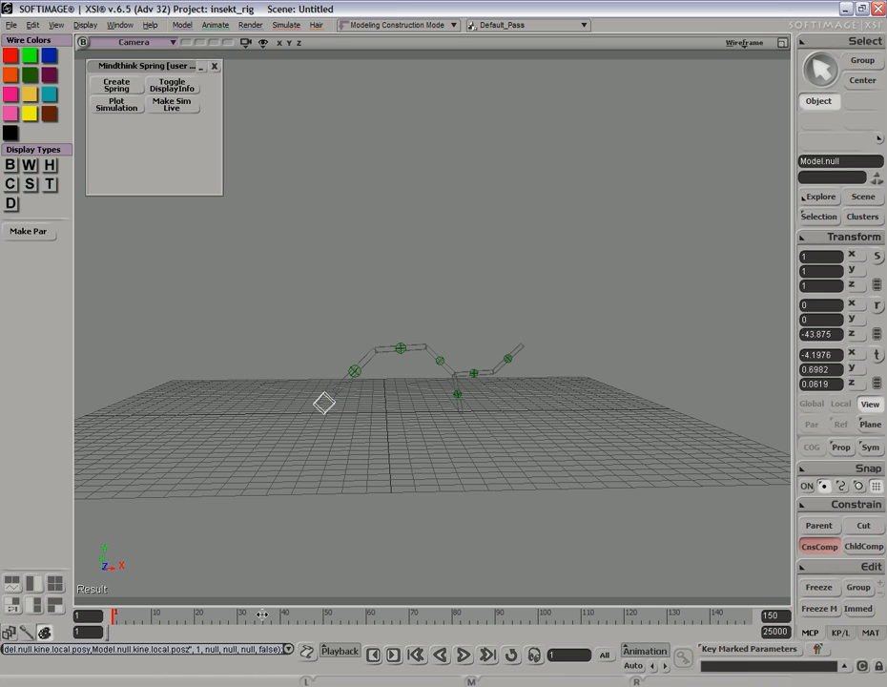
- Key the null's position at frame 66, moved to about X 3.6, Y 8.7
{"action": "left_click", "coordinate": [391, 615]}
{"action": "key", "text": "v"}
{"action": "left_click_drag", "start_coordinate": [359, 471], "coordinate": [469, 354]}
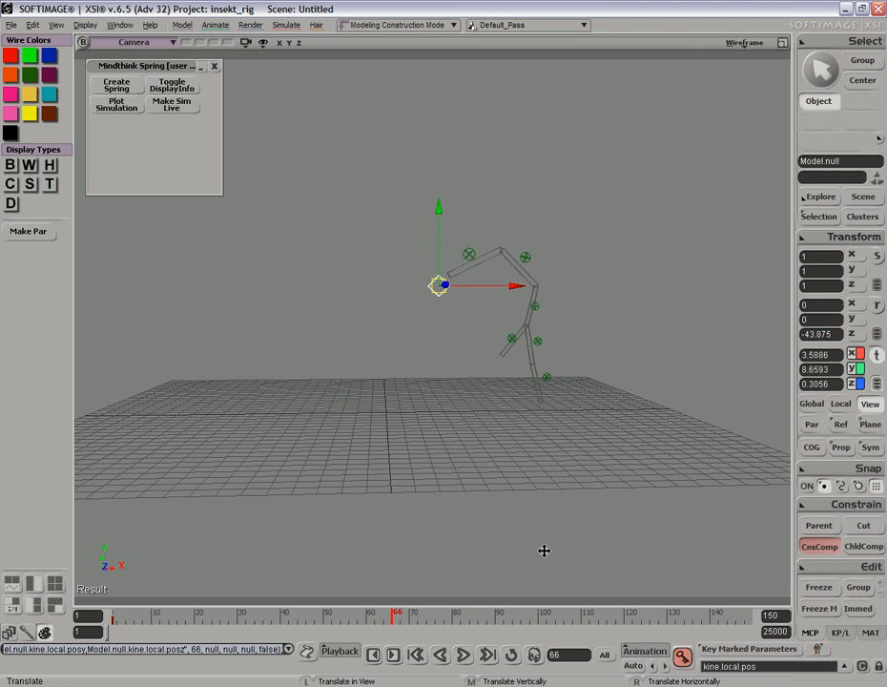
- Key the null's position at frame 150, moved to about X 7.8, Y -0.4
{"action": "key", "text": "space"}
{"action": "left_click_drag", "start_coordinate": [566, 615], "coordinate": [753, 615]}
{"action": "key", "text": "v"}
{"action": "left_click_drag", "start_coordinate": [406, 323], "coordinate": [465, 454]}
{"action": "key", "text": "k"}
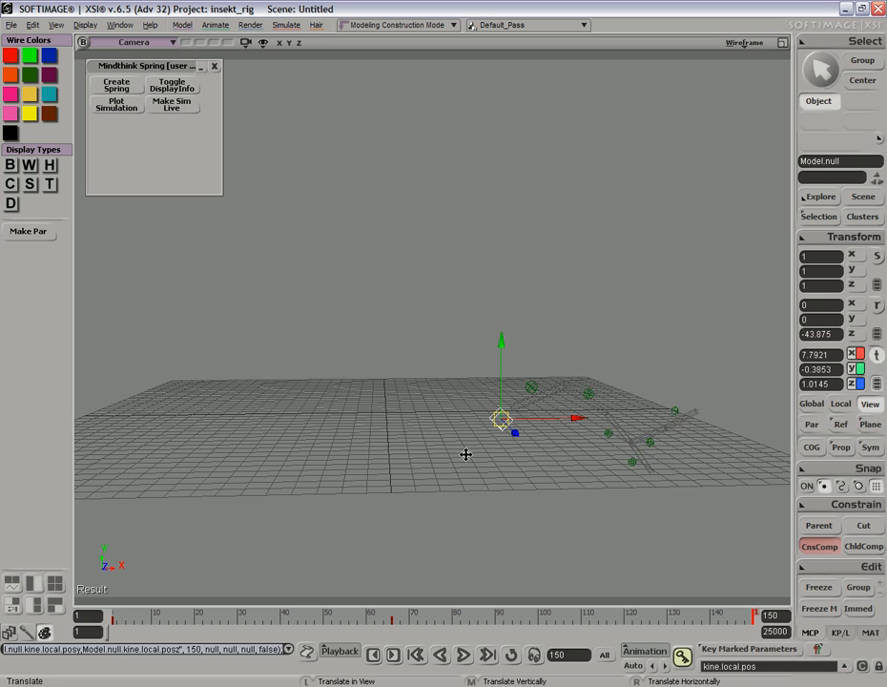
- Play the null's keyed motion from the start and stop it partway through
{"action": "key", "text": "space"}
{"action": "key", "text": "shift+comma"}
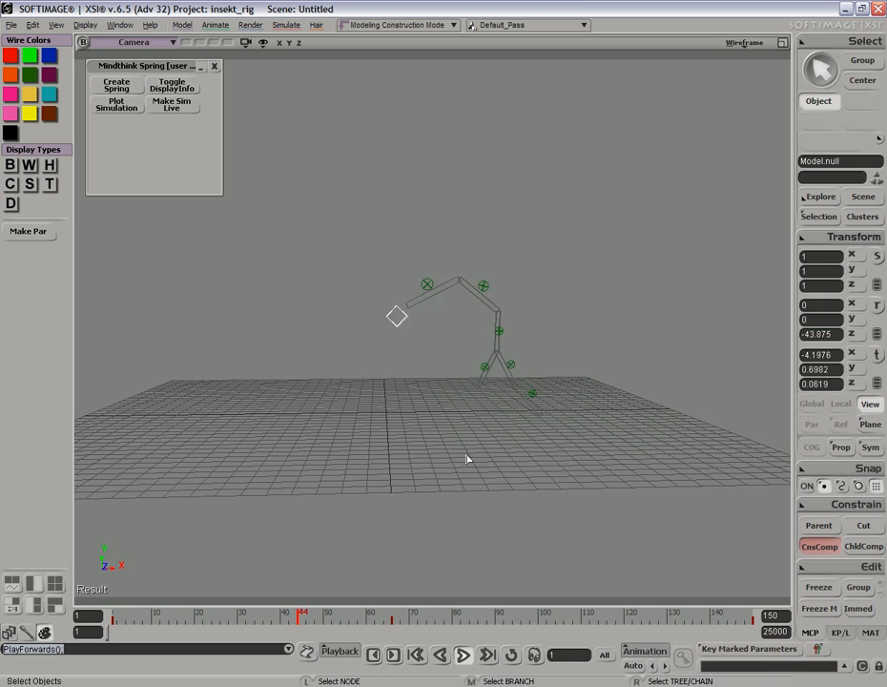
{"action": "key", "text": "Escape"}
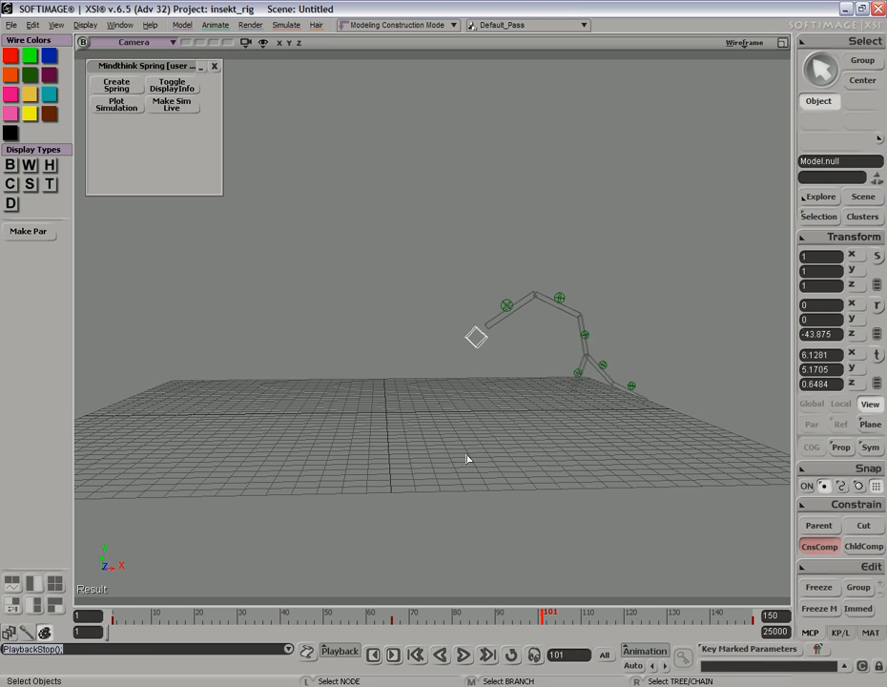
- Step back to frame 92 and set a rotation key on the null
{"action": "key", "text": "Left"}
{"action": "key", "text": "Left"}
{"action": "key", "text": "Left"}
{"action": "key", "text": "Left"}
{"action": "key", "text": "Left"}
{"action": "key", "text": "Left"}
{"action": "key", "text": "Left"}
{"action": "key", "text": "Left"}
{"action": "key", "text": "c"}
{"action": "key", "text": "k"}
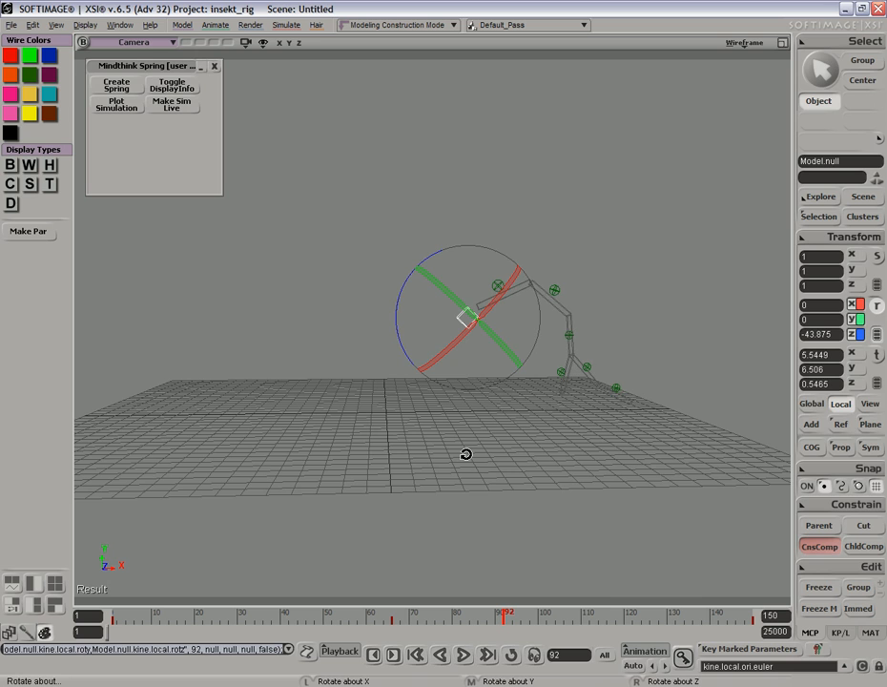
- Key the null's rotation near frame 108, turned to 92.25 degrees in Z
{"action": "key", "text": "space"}
{"action": "left_click", "coordinate": [573, 612]}
{"action": "key", "text": "c"}
{"action": "left_click_drag", "start_coordinate": [485, 469], "coordinate": [558, 459]}
{"action": "key", "text": "k"}
- Play the animation through to frame 150 and examine the spring chain from a closer, angled view
{"action": "key", "text": "space"}
{"action": "key", "text": "alt+period"}
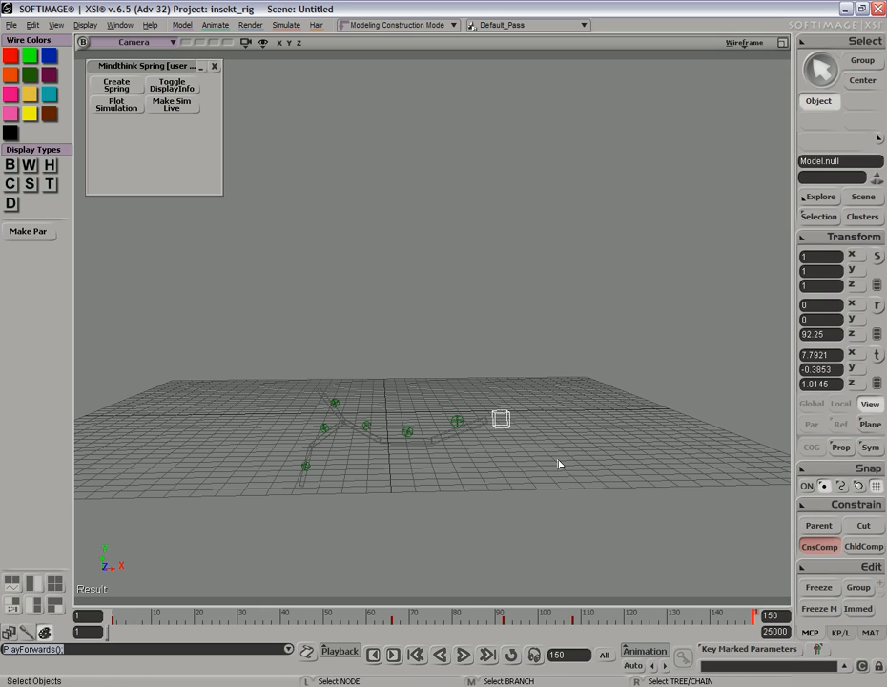
{"action": "key", "text": "s"}
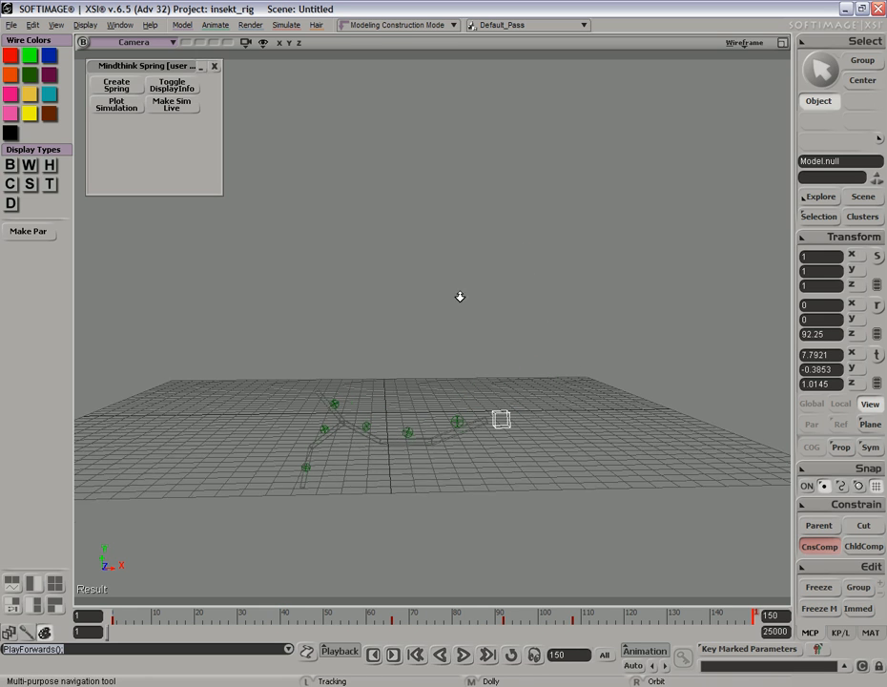
{"action": "right_click_drag", "start_coordinate": [460, 296], "coordinate": [453, 361]}
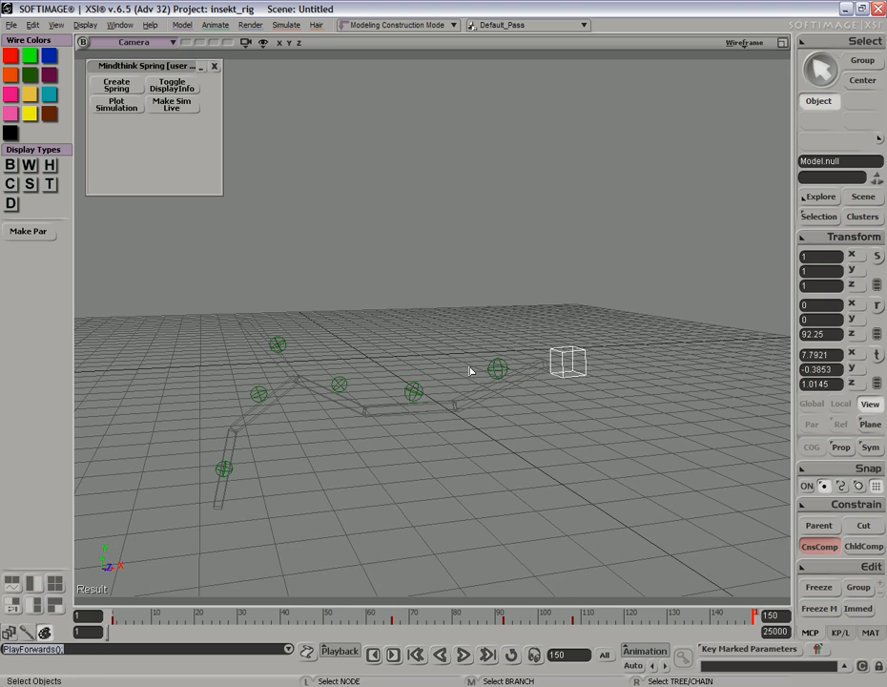
{"action": "key", "text": "s"}
{"action": "left_click_drag", "start_coordinate": [468, 369], "coordinate": [459, 370]}
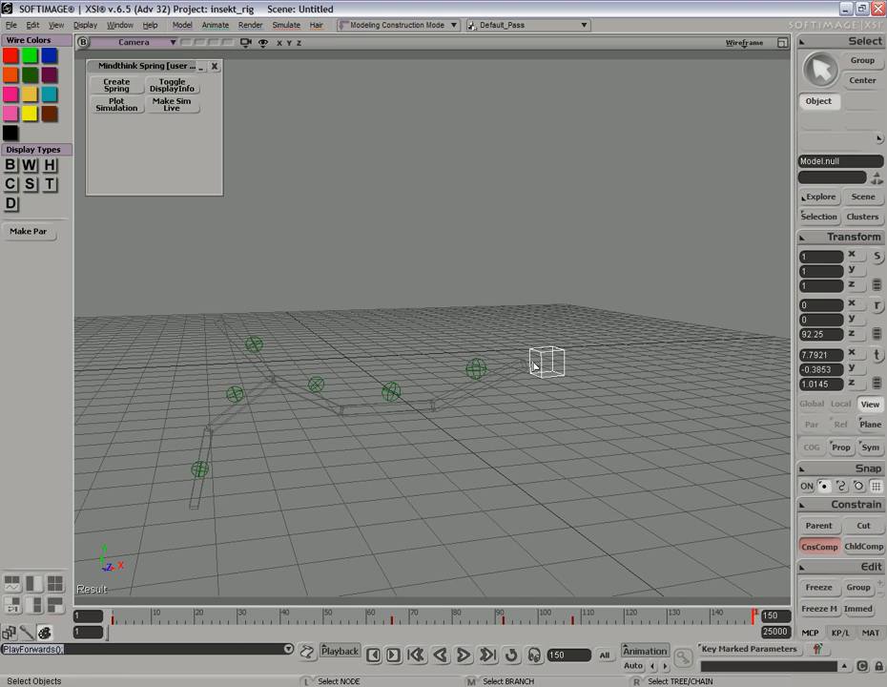
{"action": "mouse_move", "coordinate": [567, 365]}
{"action": "right_mouse_down"}
{"action": "mouse_move", "coordinate": [537, 366]}
{"action": "mouse_move", "coordinate": [558, 380]}
{"action": "right_mouse_up"}
{"action": "key", "text": "s"}
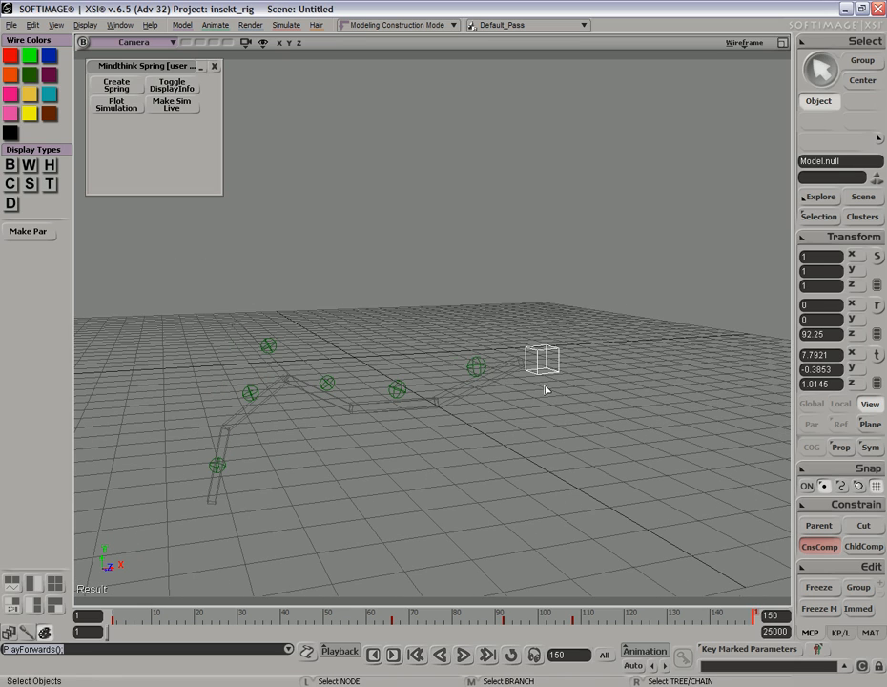
- Select the Model's simulation group in an Explorer and plot its simulation
{"action": "key", "text": "8"}
{"action": "left_click_drag", "start_coordinate": [598, 271], "coordinate": [642, 153]}
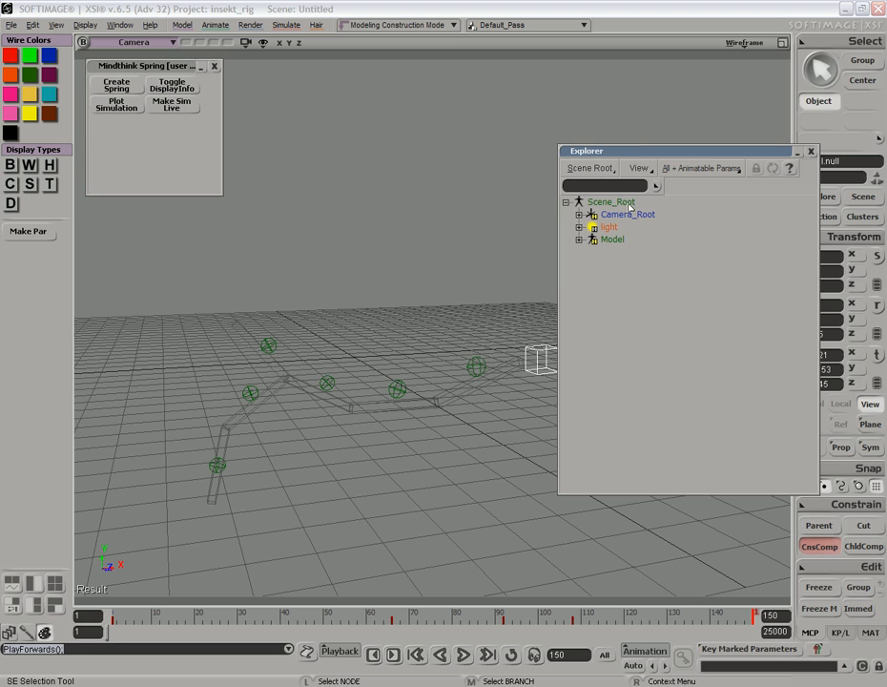
{"action": "left_click", "coordinate": [579, 239]}
{"action": "left_click", "coordinate": [633, 339]}
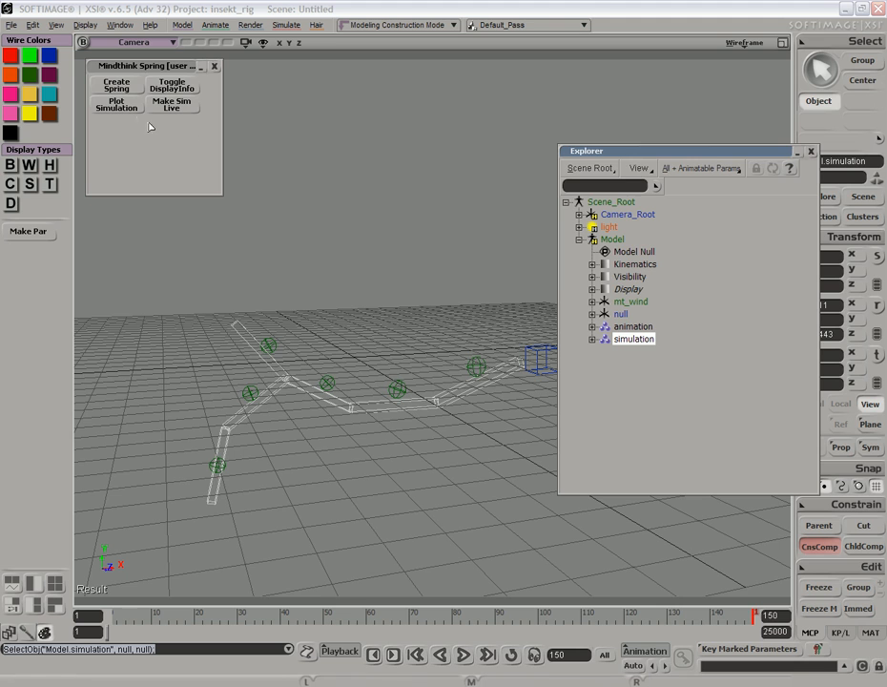
{"action": "left_click", "coordinate": [116, 105]}
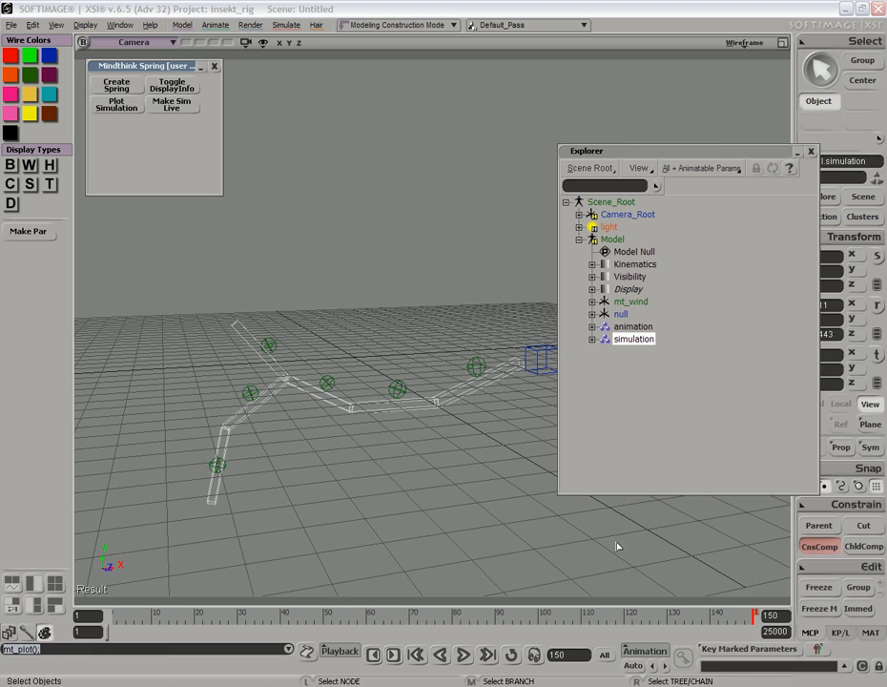
- Scrub the plotted motion back to frame 115 and make the simulation group live again
{"action": "left_click_drag", "start_coordinate": [717, 611], "coordinate": [602, 619]}
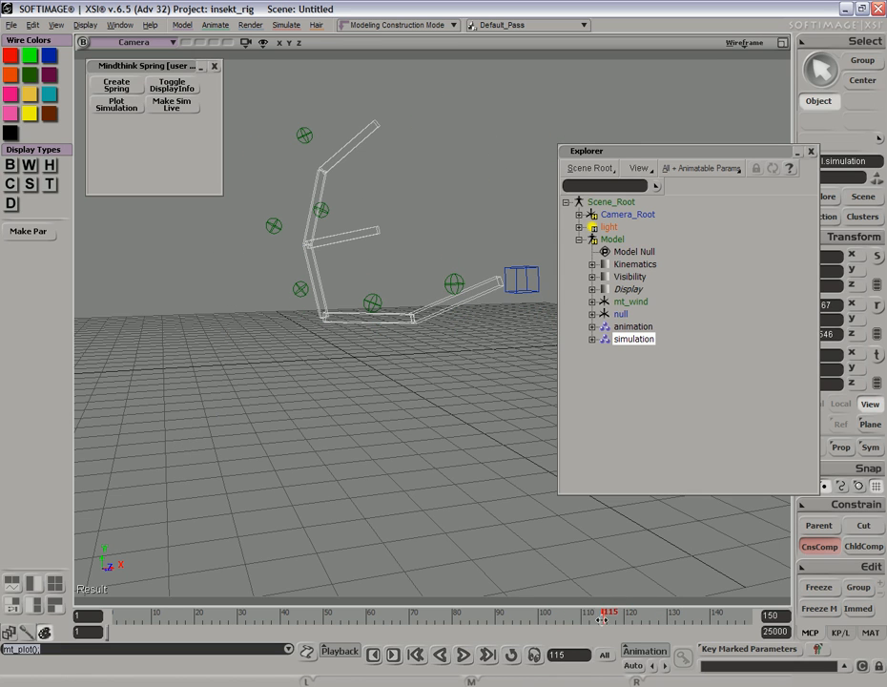
{"action": "left_click", "coordinate": [632, 339]}
{"action": "left_click", "coordinate": [187, 103]}
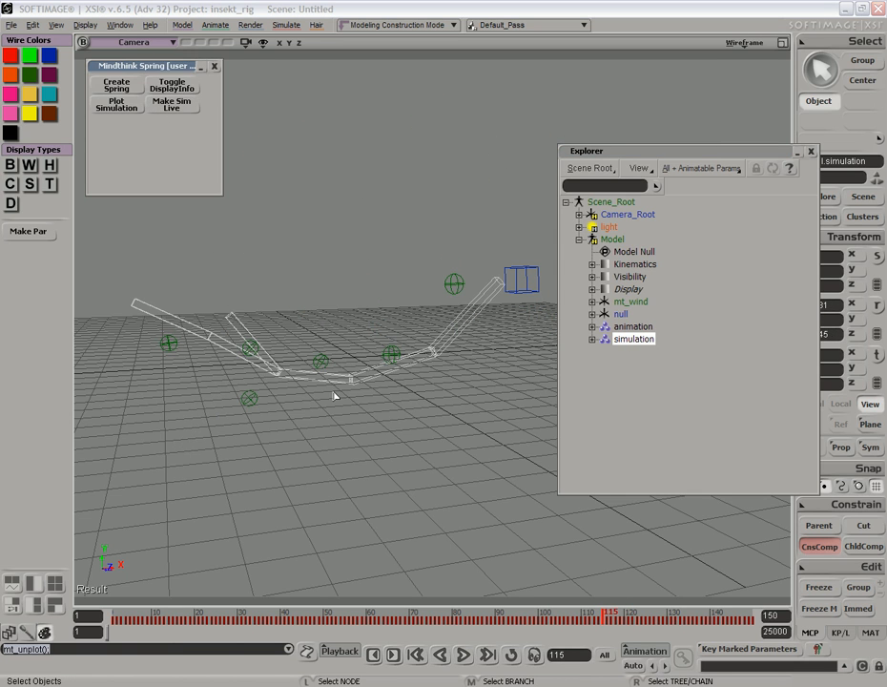
- Play the live simulation from the first frame and stop at frame 35
{"action": "key", "text": "Home"}
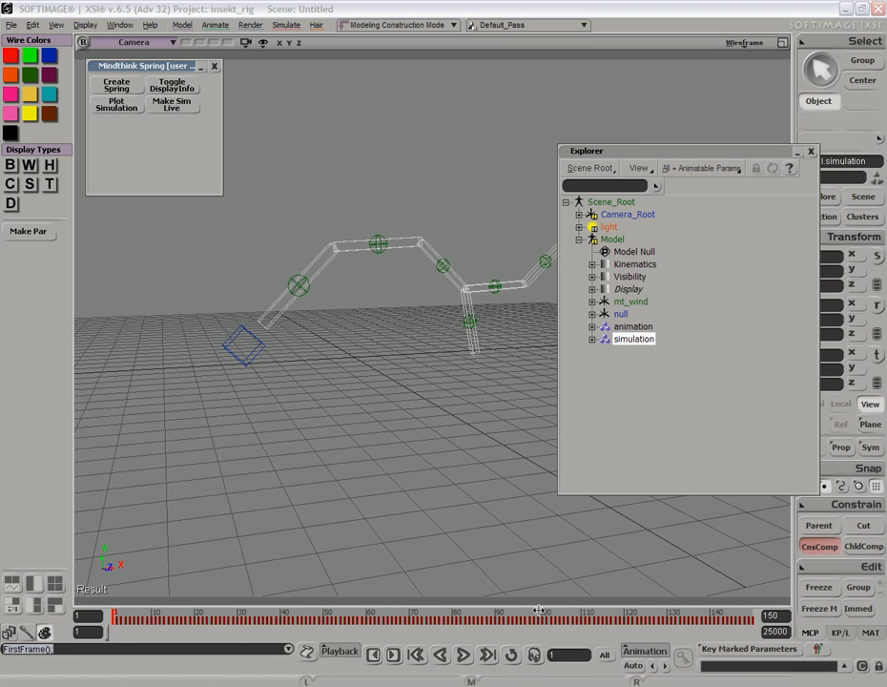
{"action": "key", "text": "Up"}
{"action": "key", "text": "Up"}
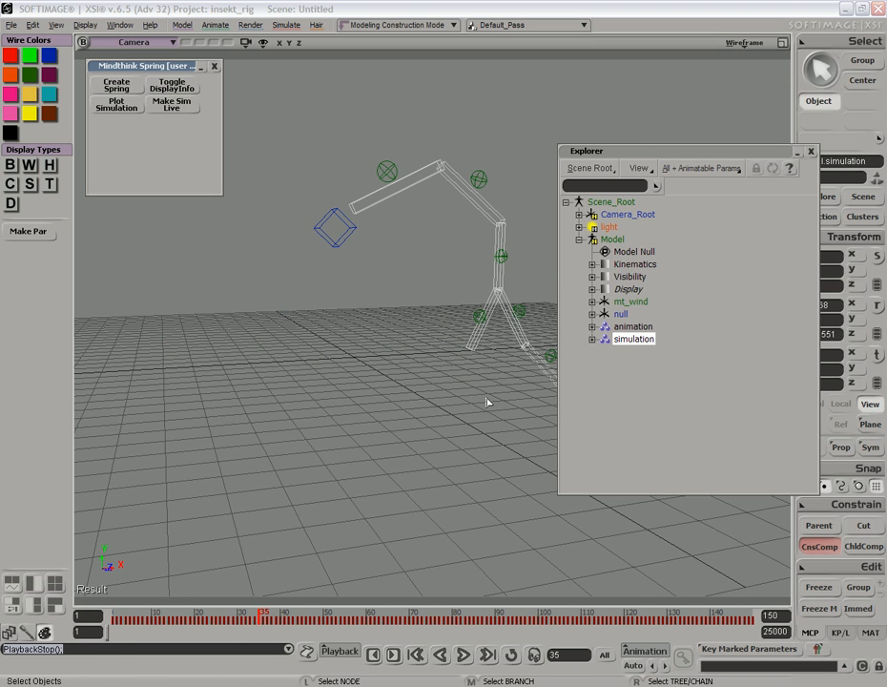
- Move and rotate the null freehand at frame 35 to test the live spring chain's reaction
{"action": "key", "text": "v"}
{"action": "left_click", "coordinate": [335, 231]}
{"action": "left_click_drag", "start_coordinate": [340, 245], "coordinate": [296, 363]}
{"action": "key", "text": "c"}
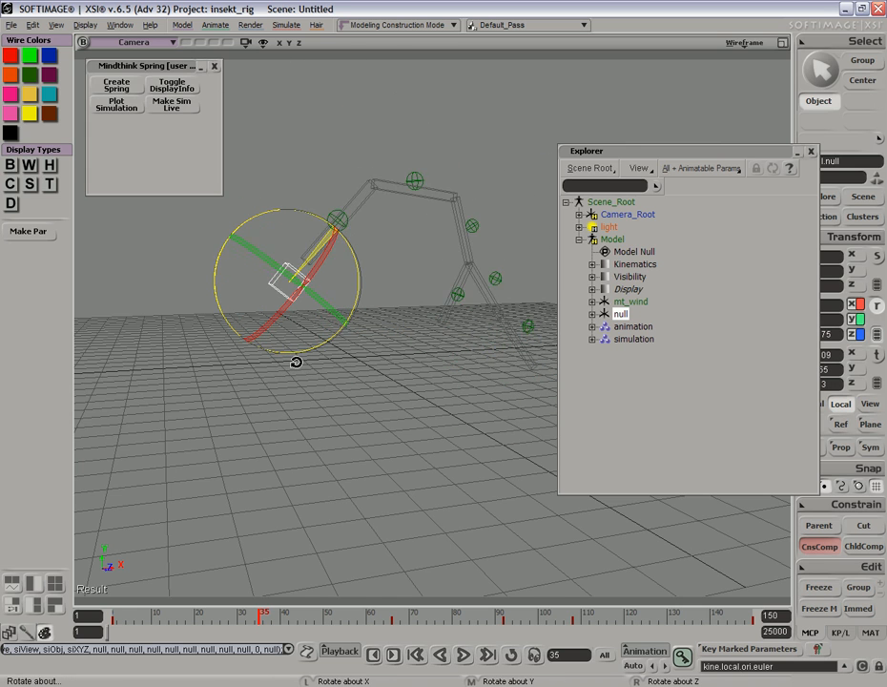
- Highlight the spring chain through the simulation group, deselect everything and inspect the chain from a closer, elevated angle
{"action": "key", "text": "v"}
{"action": "left_click", "coordinate": [633, 339]}
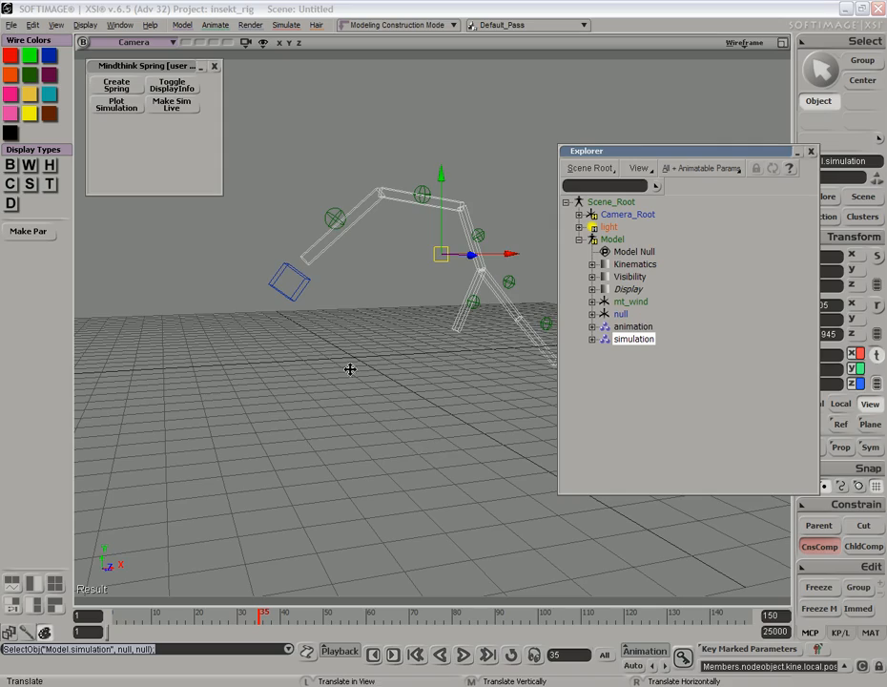
{"action": "key", "text": "s"}
{"action": "right_click_drag", "start_coordinate": [323, 361], "coordinate": [501, 288]}
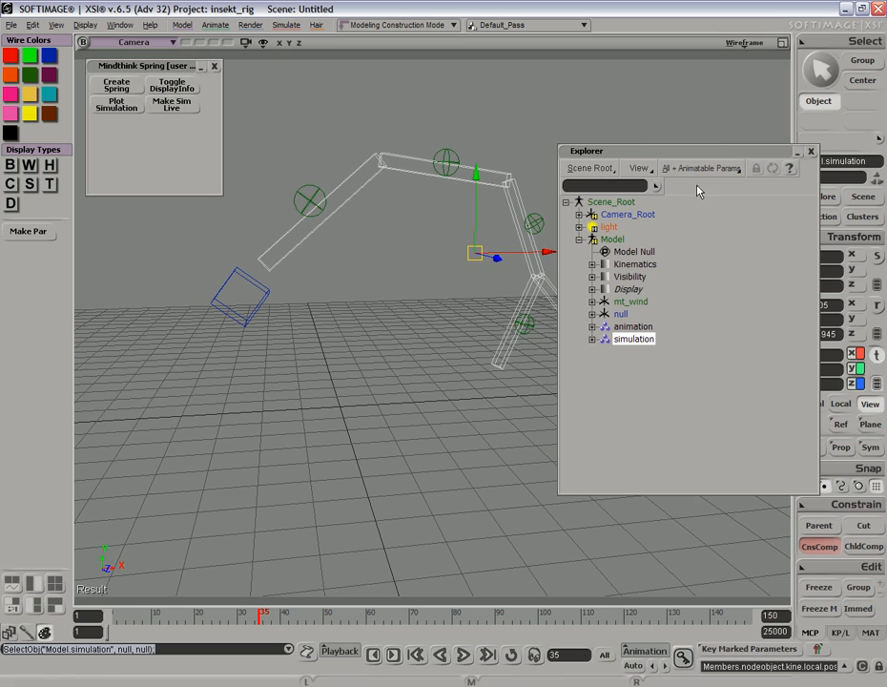
{"action": "key", "text": "space"}
{"action": "left_click", "coordinate": [399, 322]}
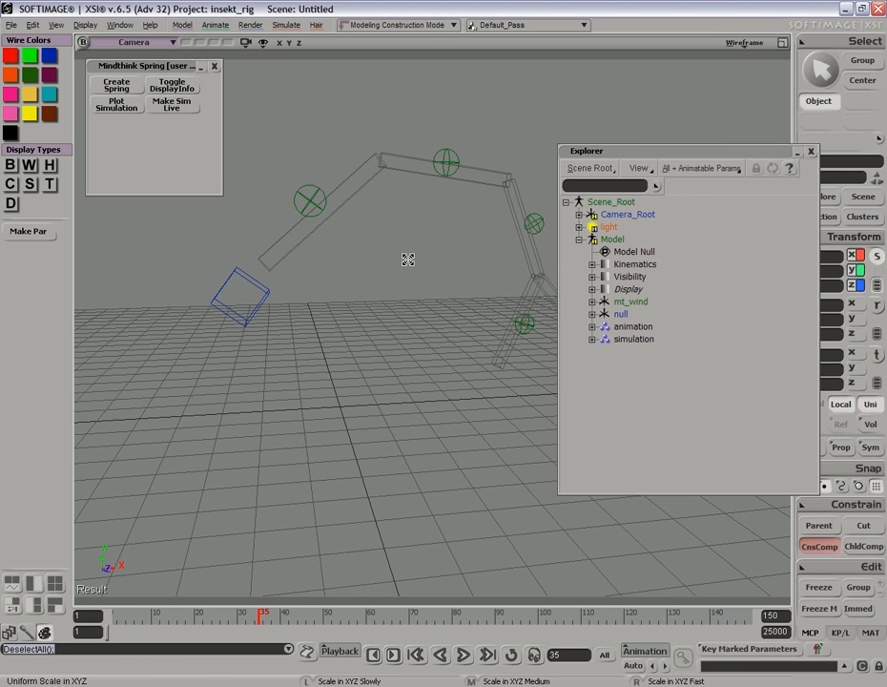
{"action": "key", "text": "s"}
{"action": "right_click_drag", "start_coordinate": [406, 267], "coordinate": [391, 297]}
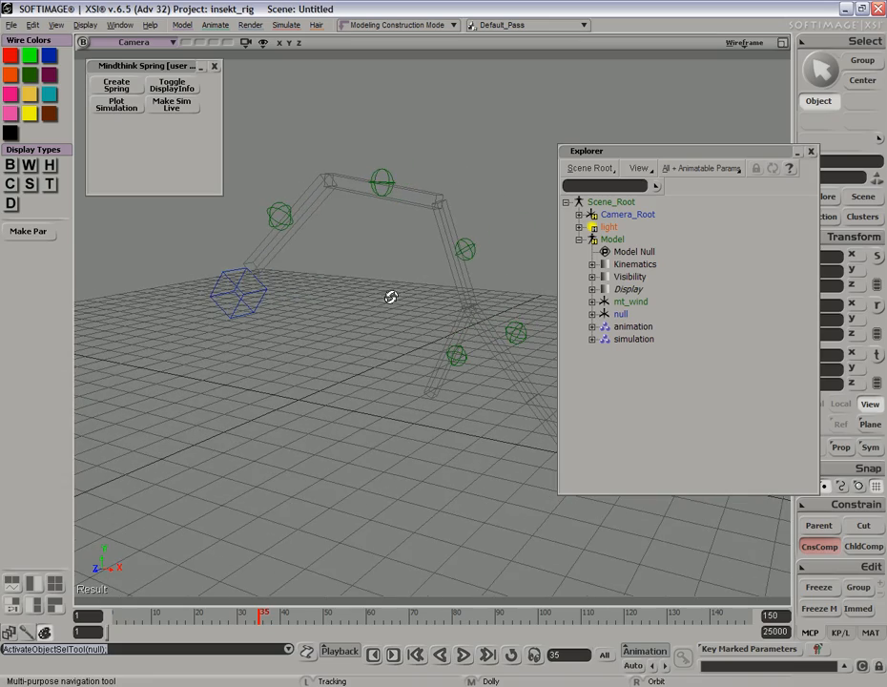